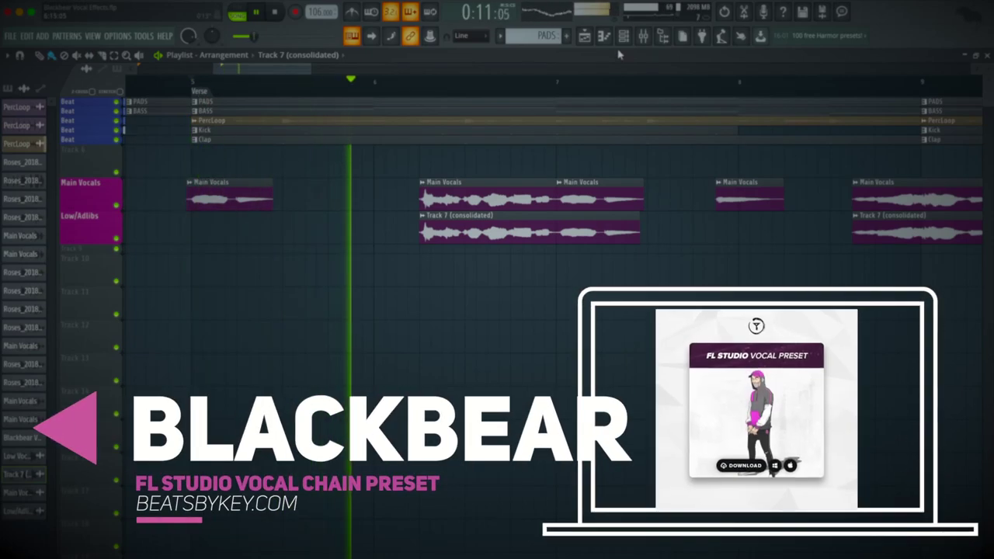
- Start the song and open the Main Vocals Pitcher plugin, set to G# Minor
left_click(642, 36)
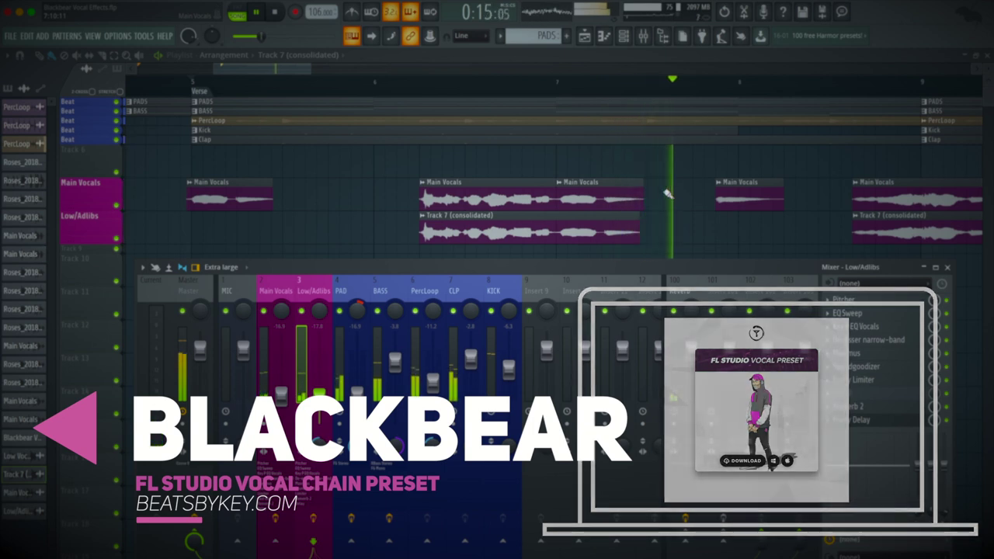
scroll(643, 100, "down", 5)
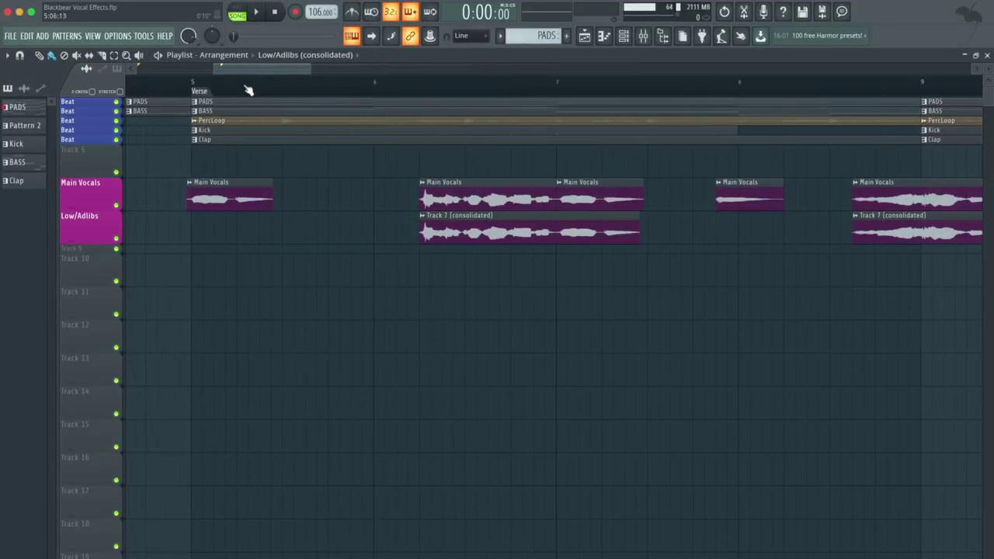
key("space")
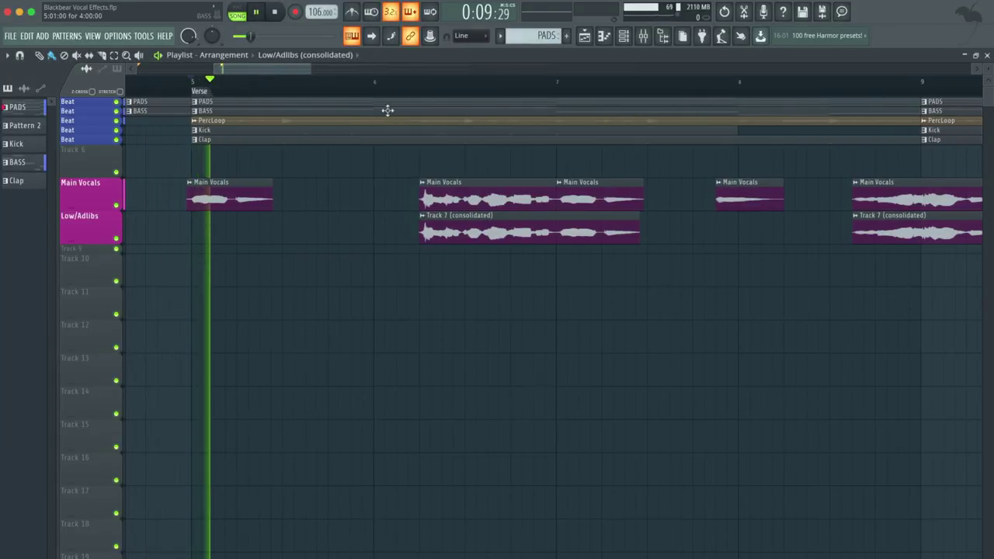
left_click(642, 36)
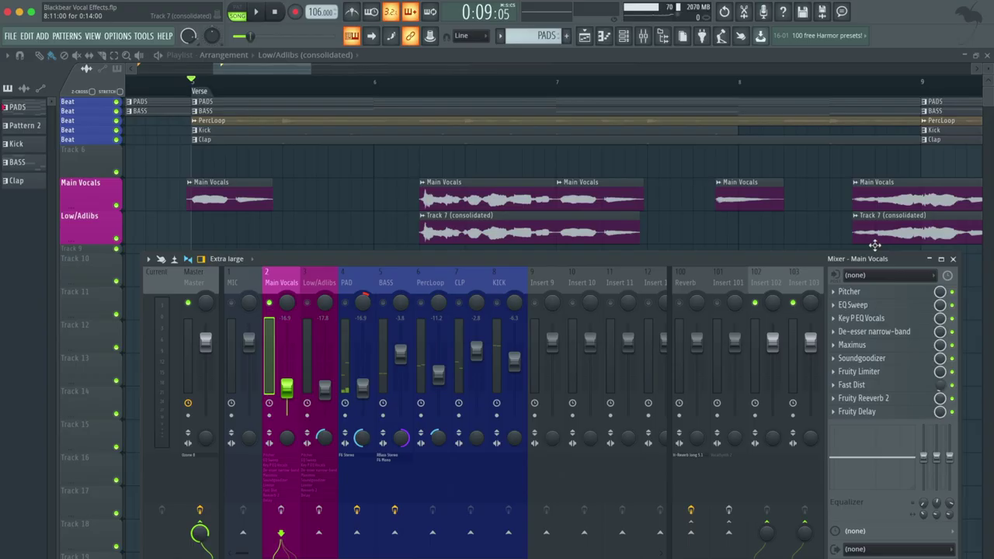
left_click(880, 294)
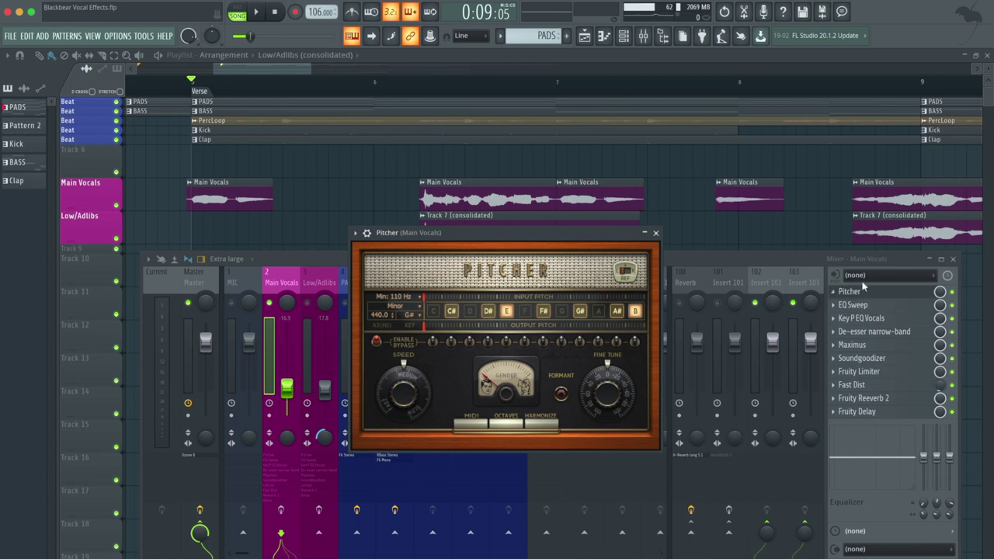
- Bring the mixer and Pitcher window forward, reposition Pitcher over the mixer, then close it
left_click(285, 516)
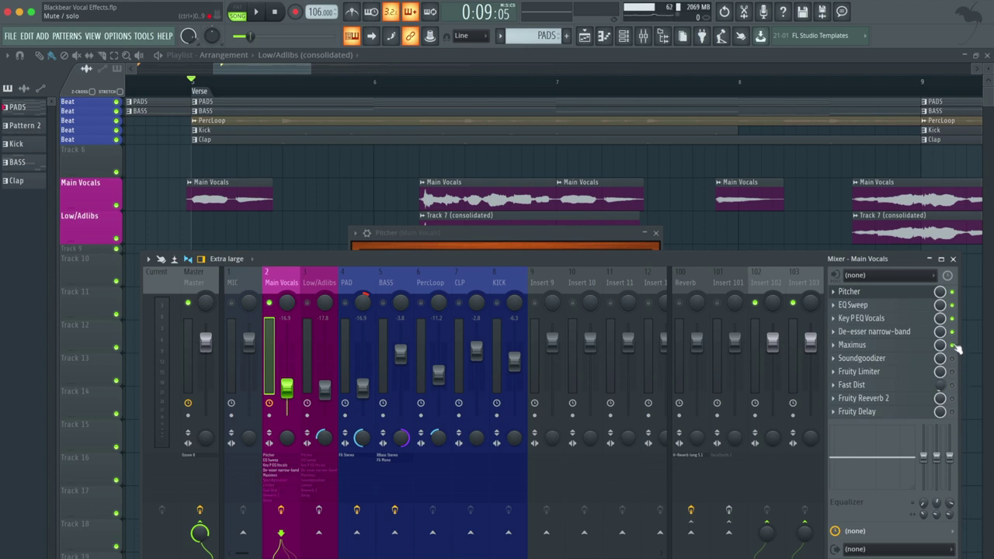
left_click(872, 292)
left_click_drag(508, 242, 530, 260)
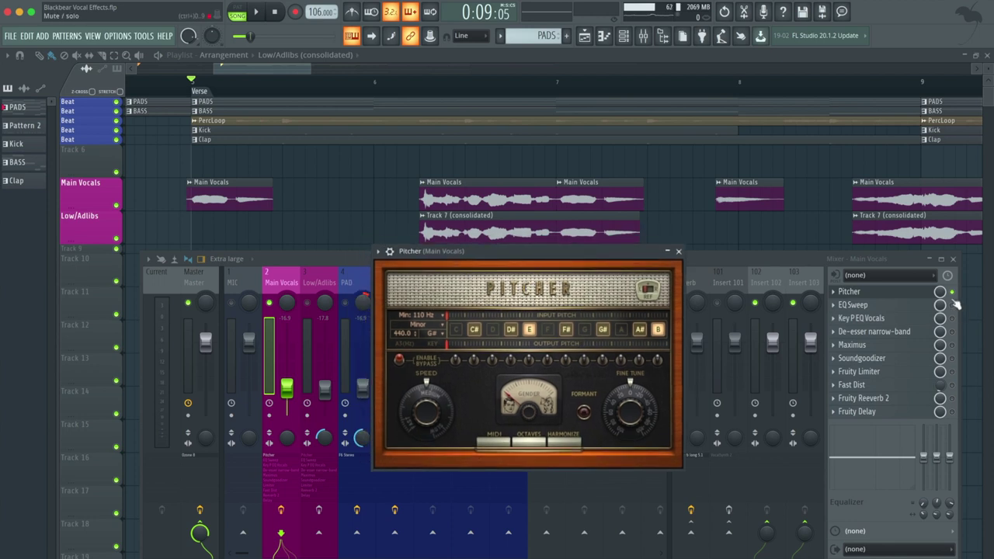
key("Escape")
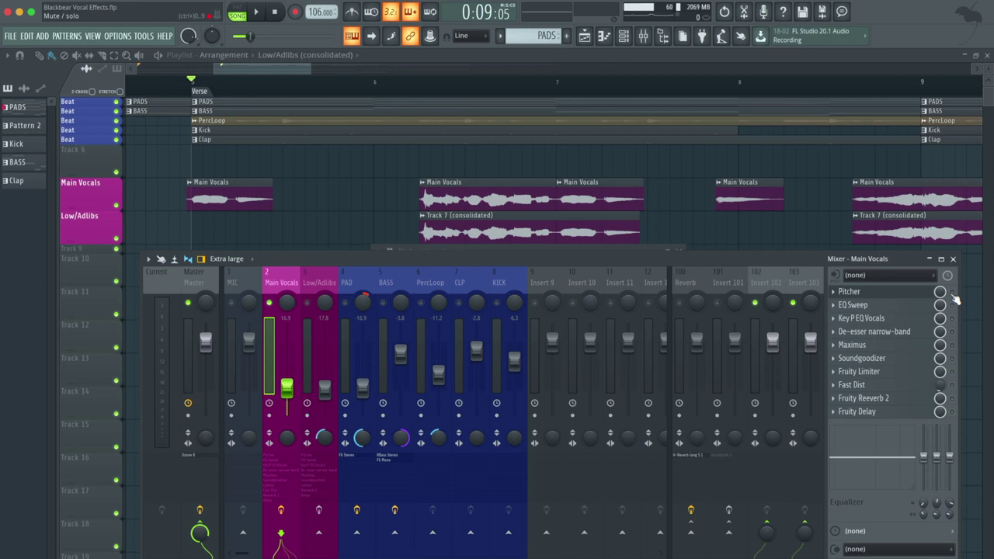
- Play the vocal with only Pitcher active, viewing its settings, then stop and close it
key("space")
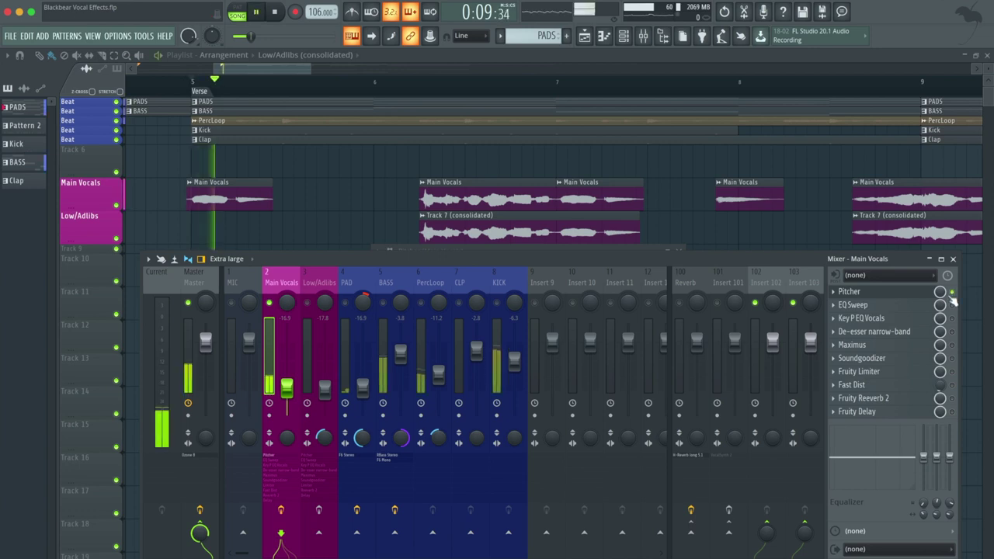
left_click(883, 293)
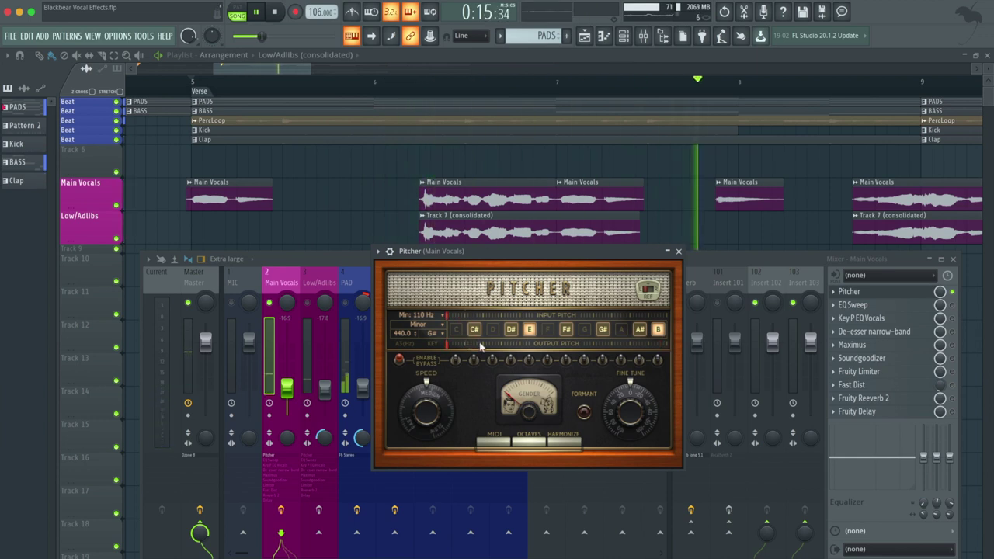
key("space")
left_click(880, 292)
- Switch on EQ Sweep for Main Vocals and review its Parametric EQ 2 settings
left_click(853, 305)
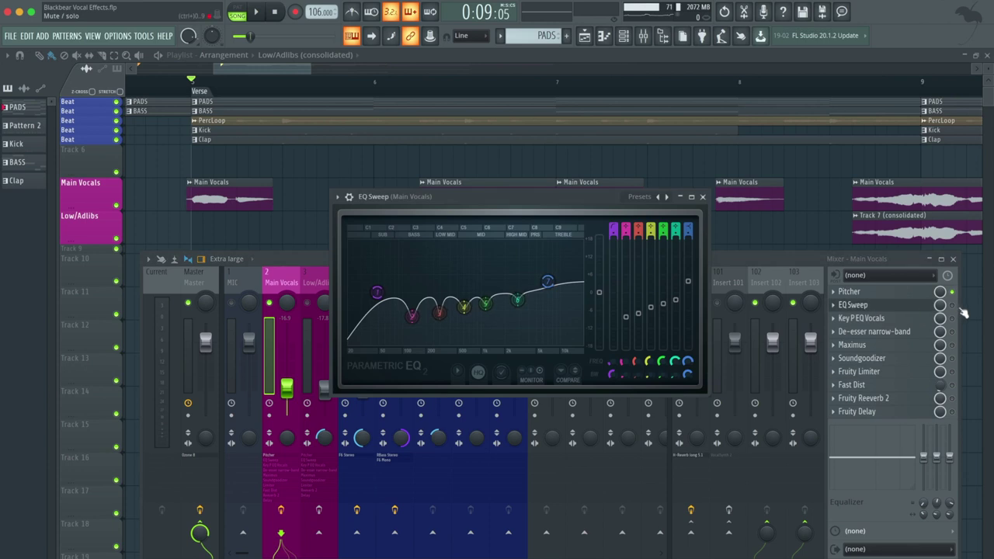
left_click(853, 305)
left_click(853, 305)
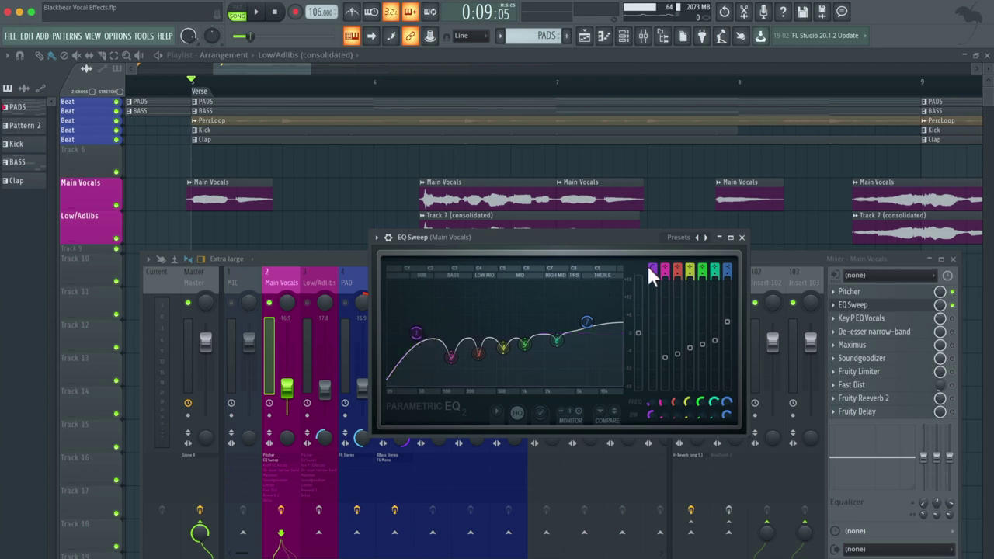
left_click_drag(622, 240, 618, 240)
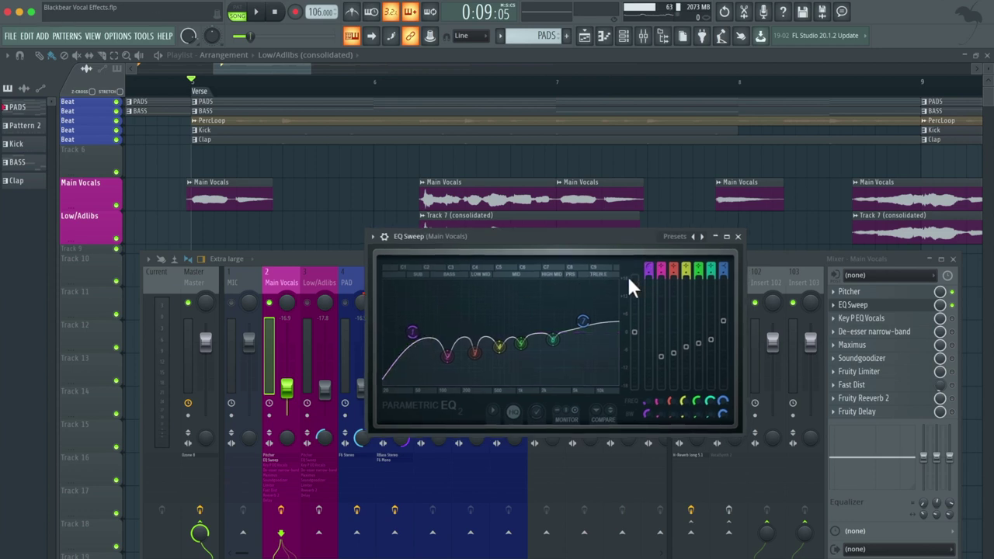
left_click(955, 313)
- Set playback to start at bar 6 and play Pitcher plus EQ Sweep from there
left_click(424, 84)
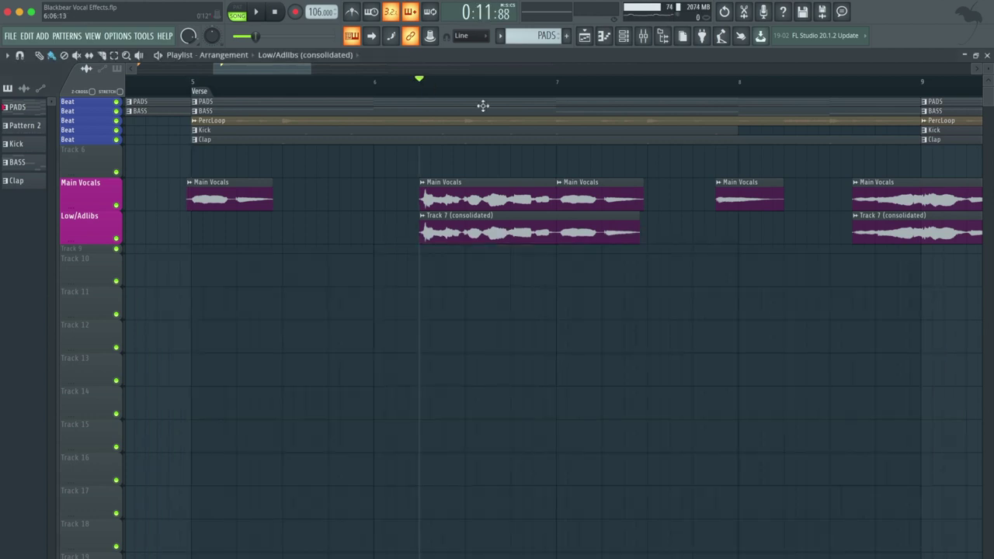
key("F9")
key("space")
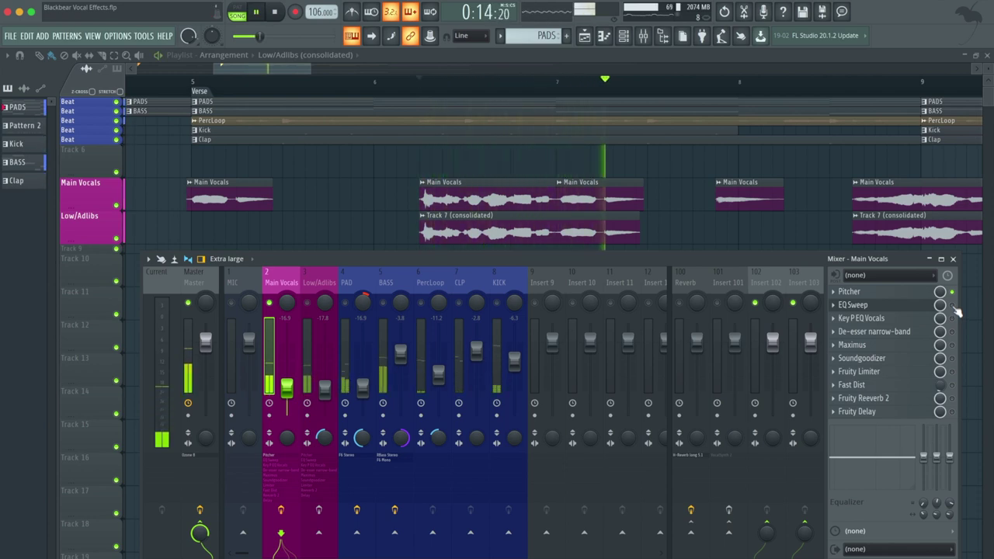
key("space")
key("space")
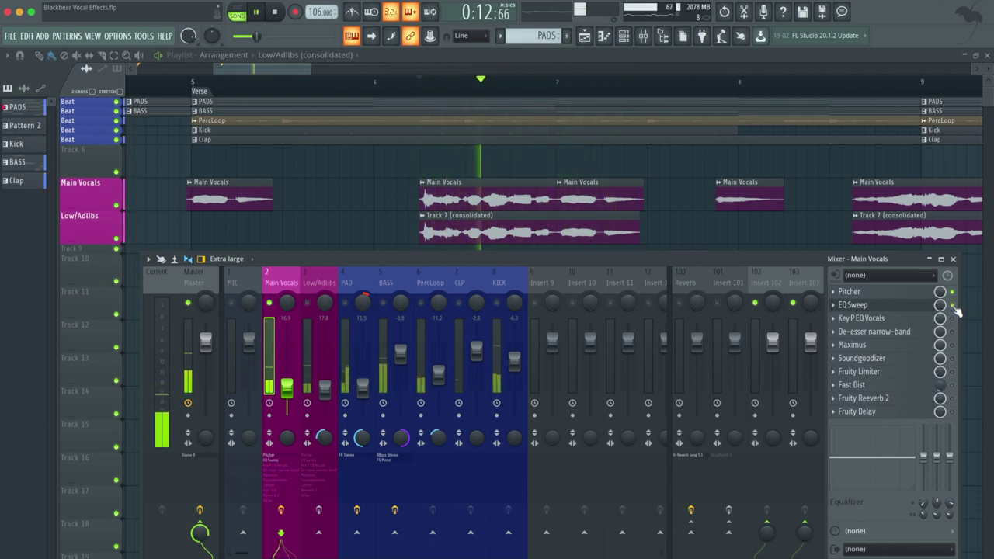
key("space")
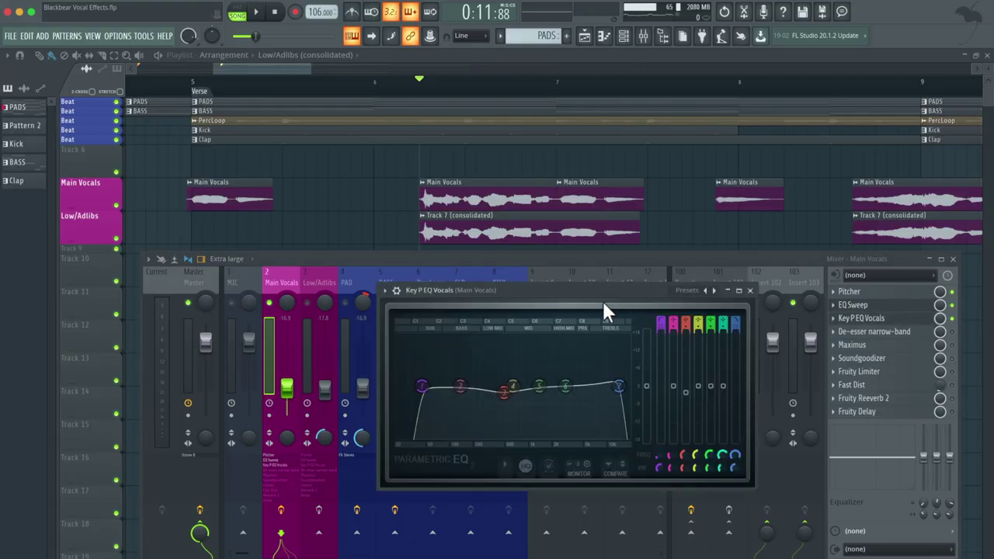
- Reposition and close the Key P EQ Vocals window, then play the vocal with three effects
left_click_drag(603, 303, 605, 287)
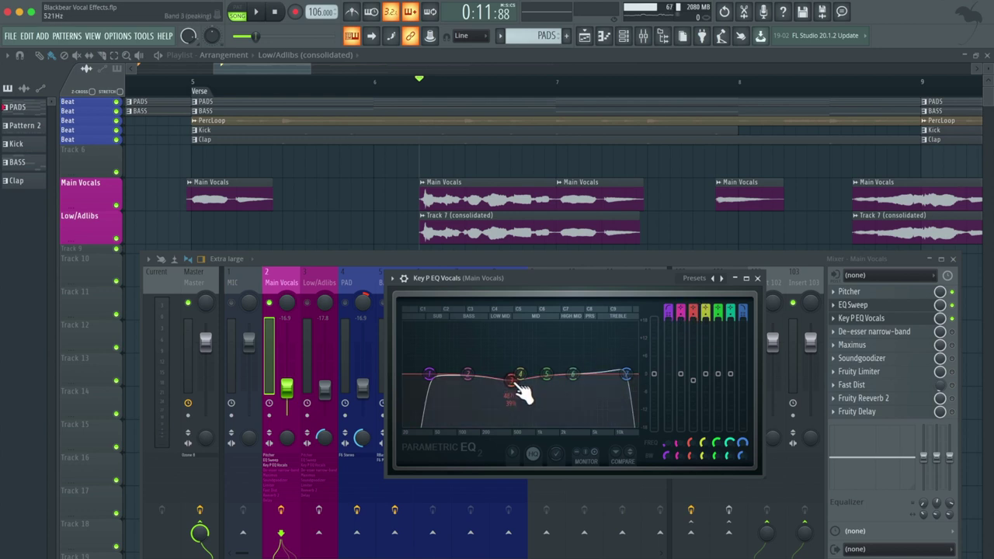
left_click(954, 322)
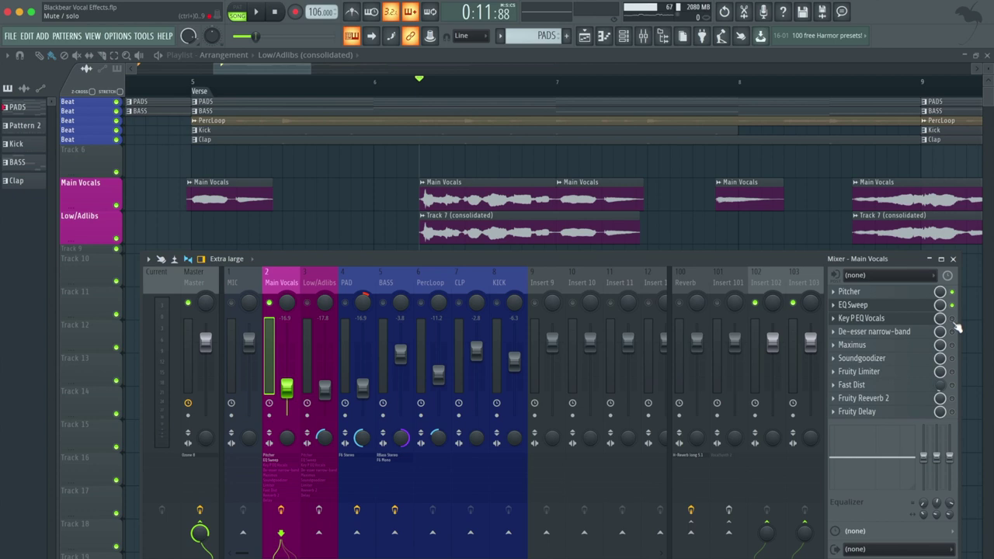
key("space")
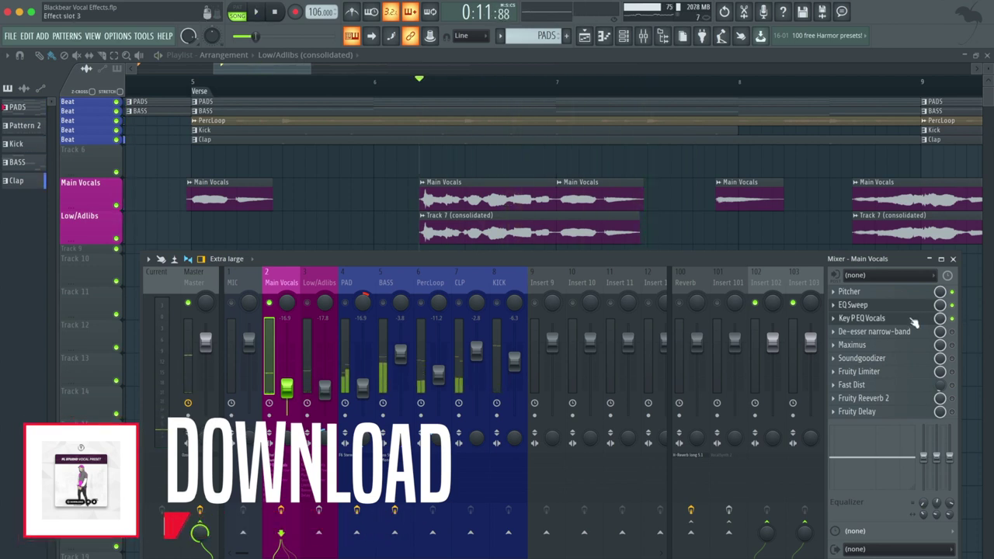
left_click(927, 330)
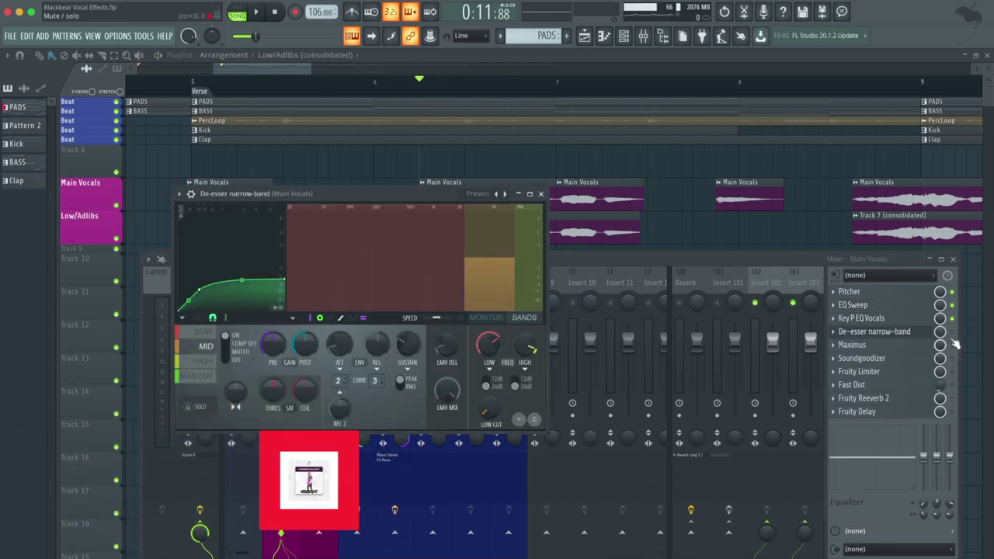
- Enable De-esser narrow-band, move its window and browse its presets without changing one
left_click(951, 332)
left_click(925, 334)
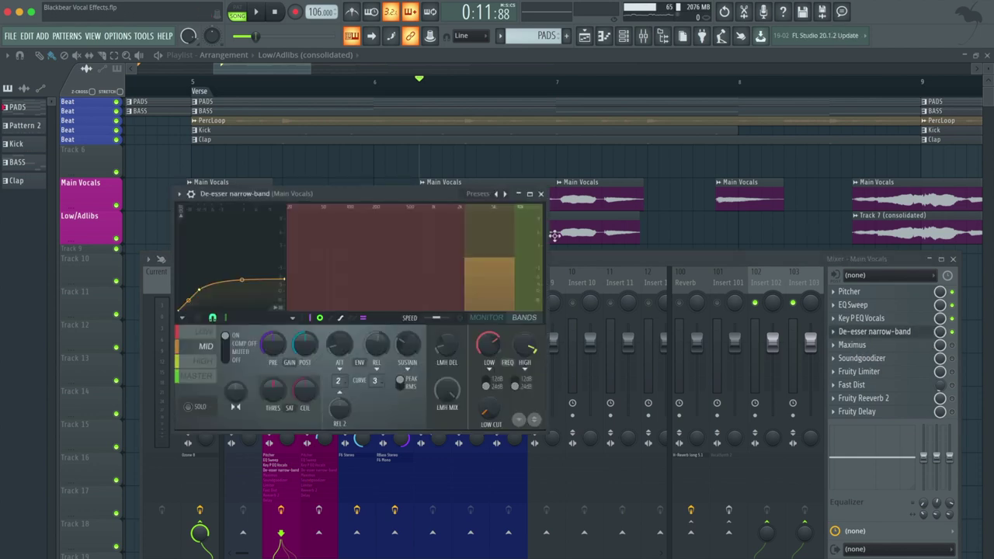
left_click_drag(401, 193, 455, 196)
left_click(557, 199)
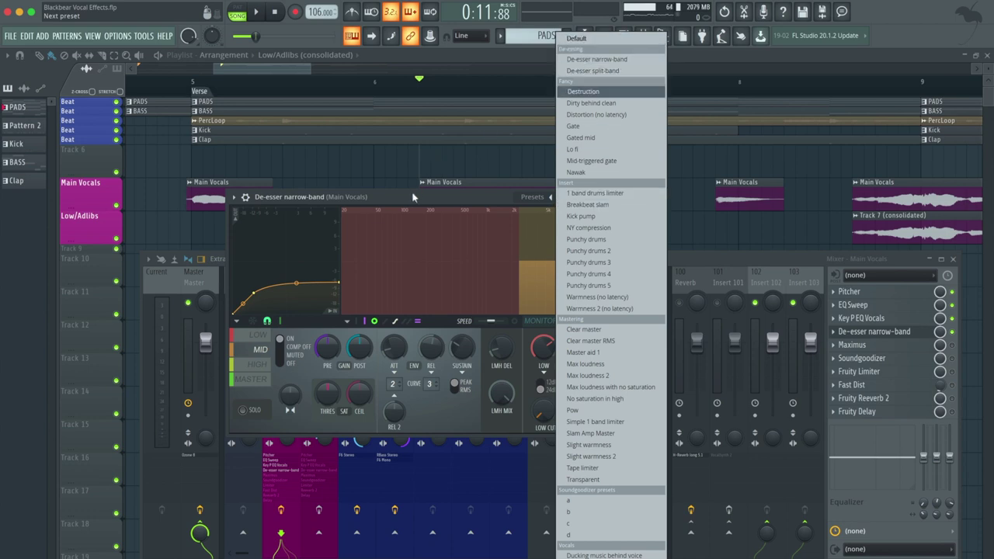
left_click(548, 267)
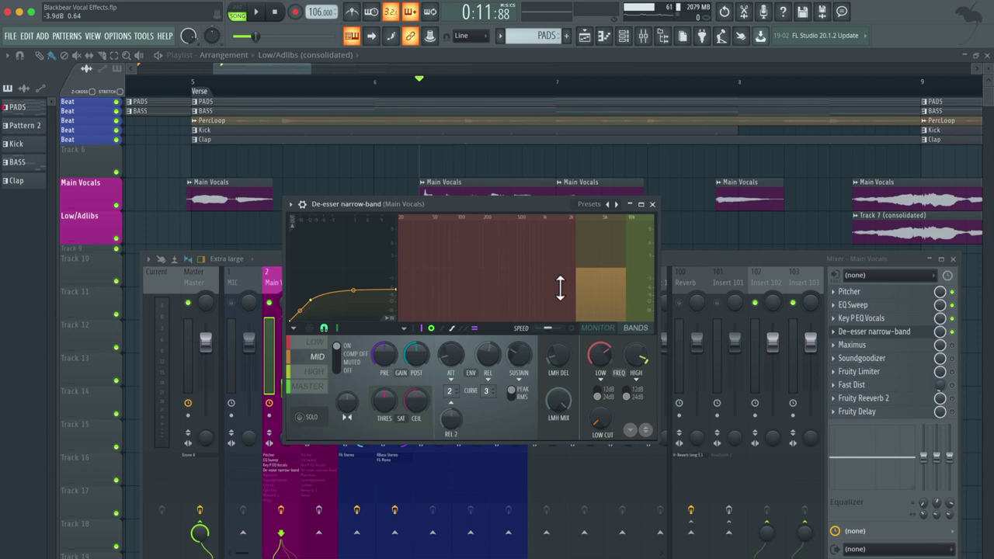
left_click(873, 331)
- Switch on Maximus for Main Vocals and audition the vocals with playback
left_click(852, 345)
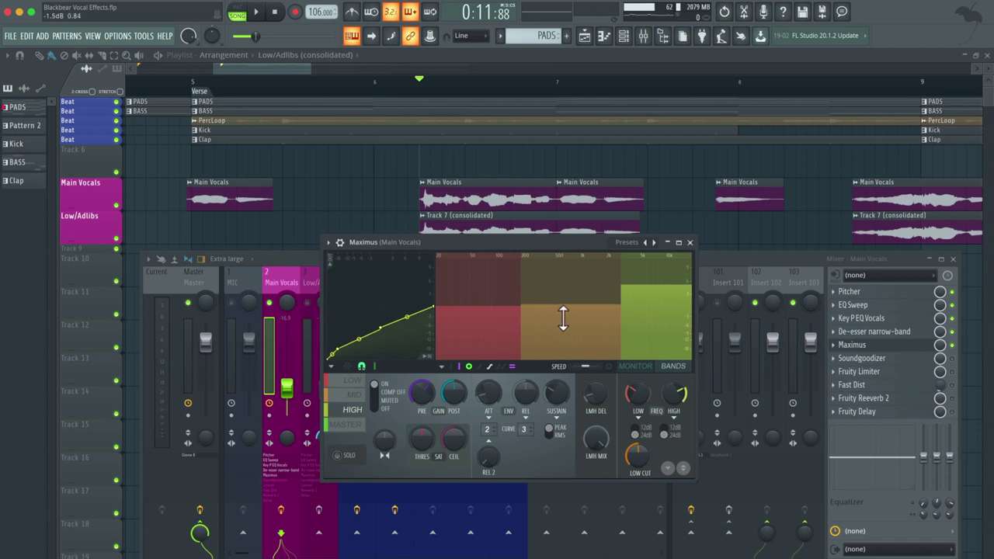
left_click(957, 348)
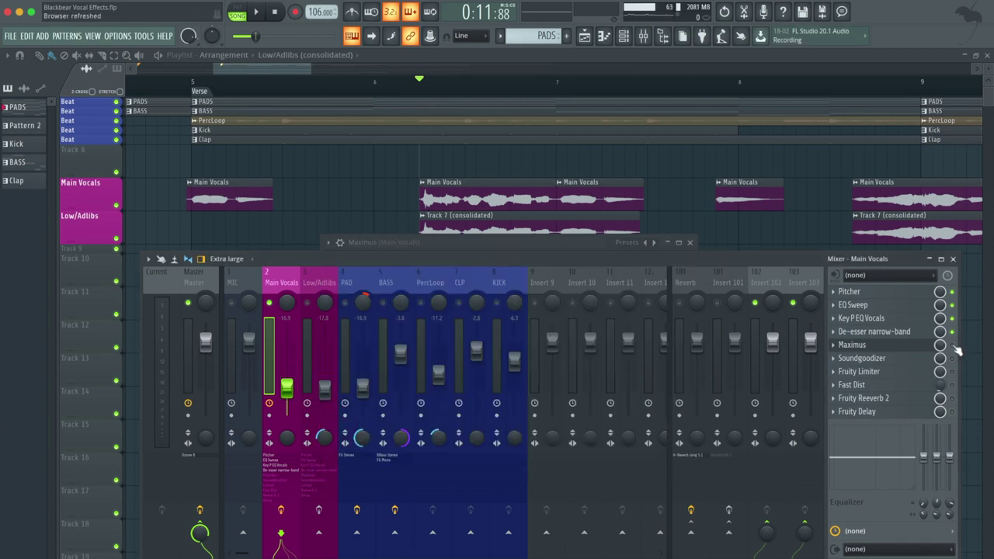
key("space")
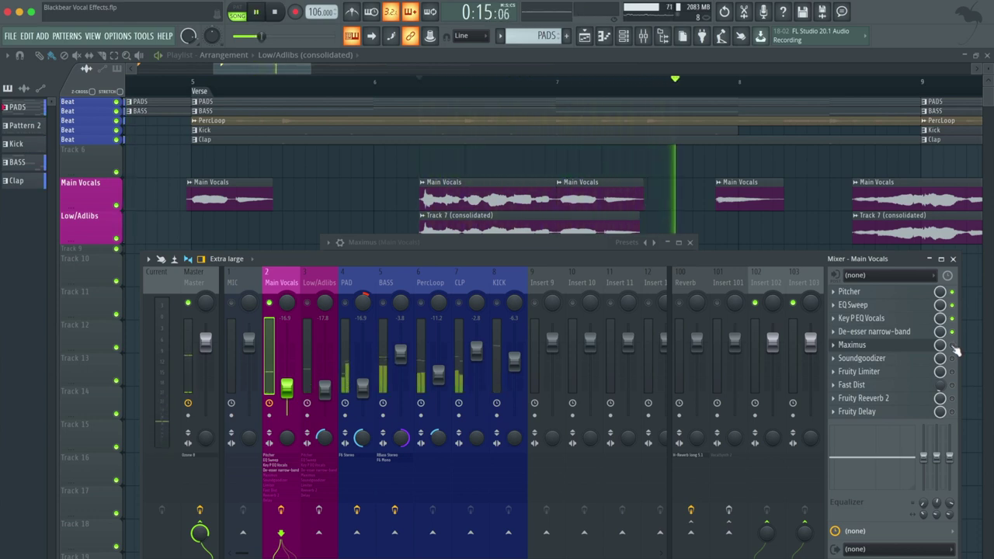
key("space")
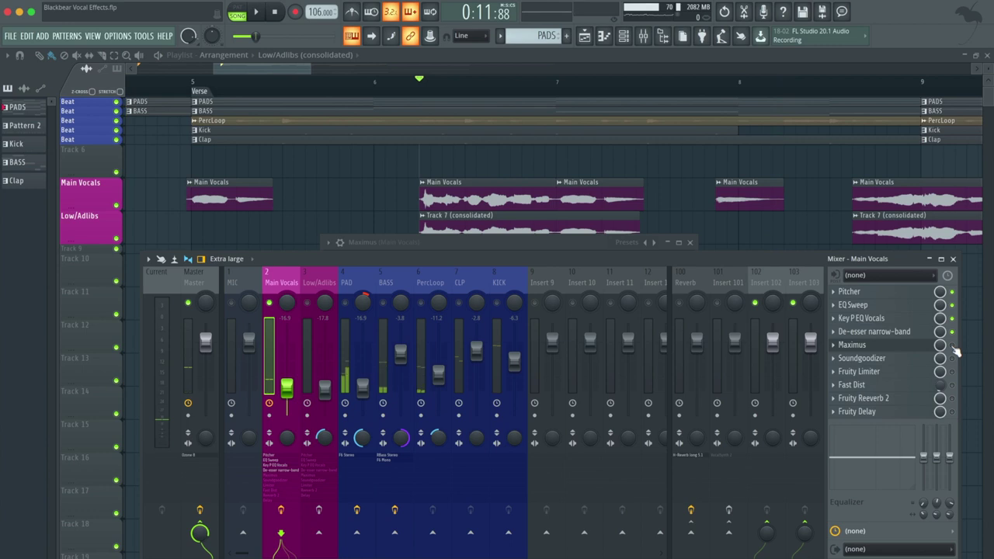
key("space")
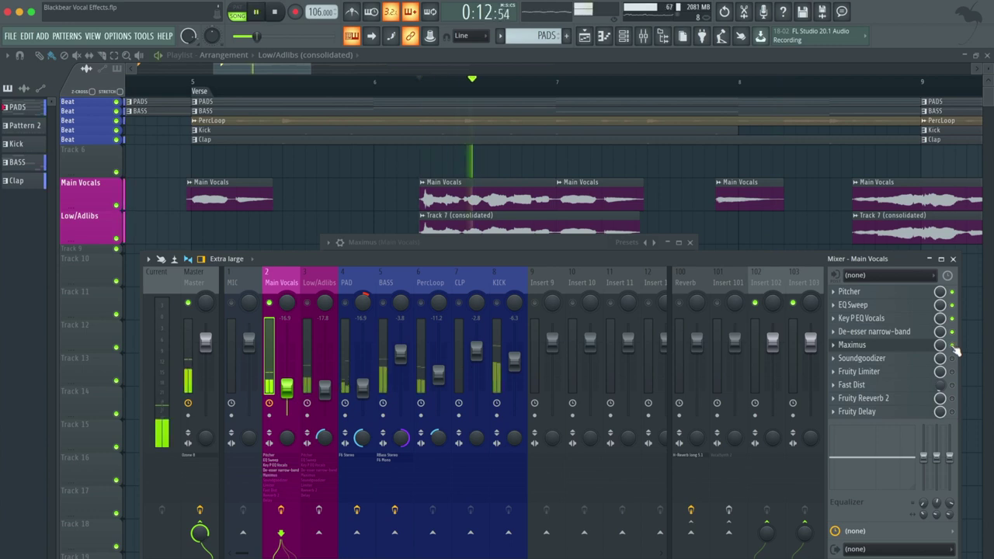
- Open the Maximus settings and toggle between its LOW and HIGH band editing
left_click(901, 347)
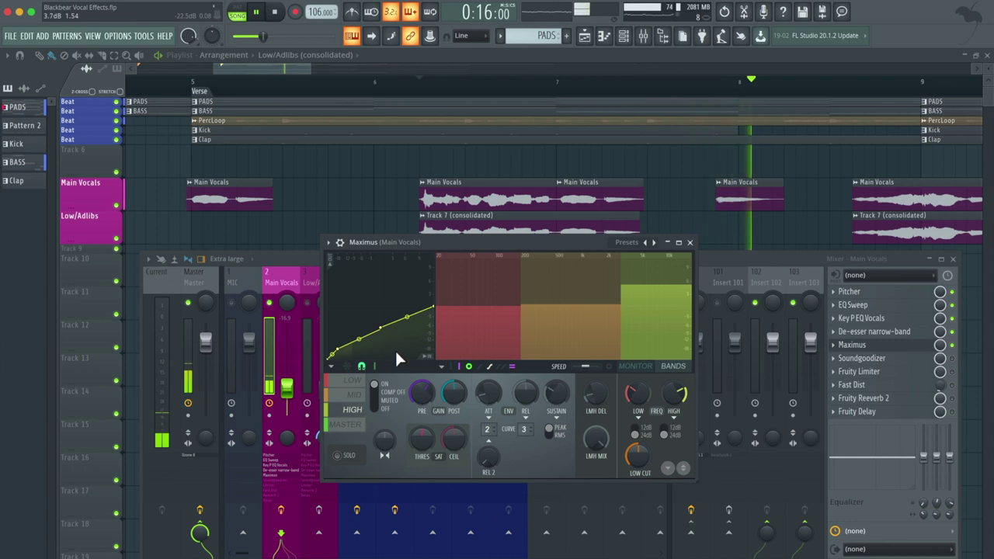
key("space")
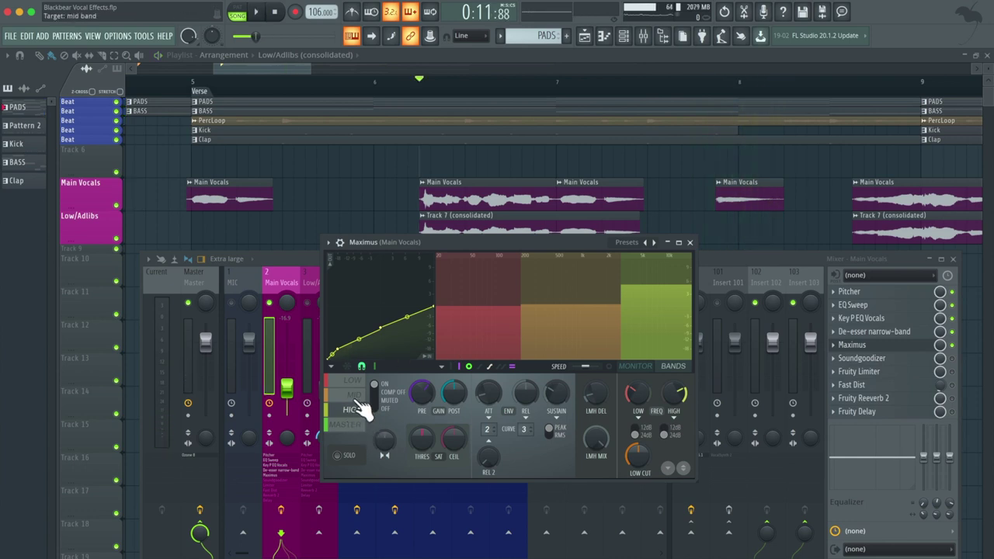
left_click(356, 395)
left_click(354, 381)
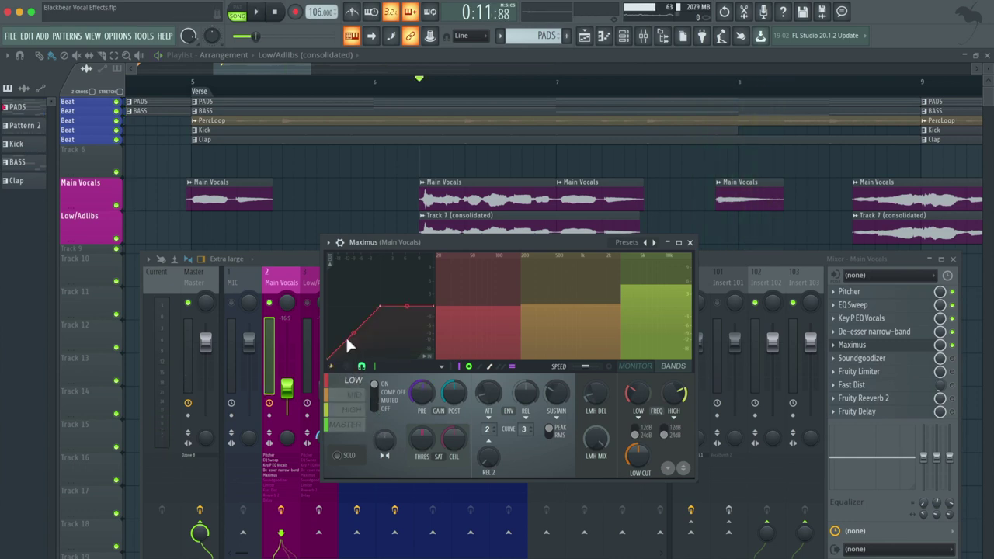
left_click(645, 349)
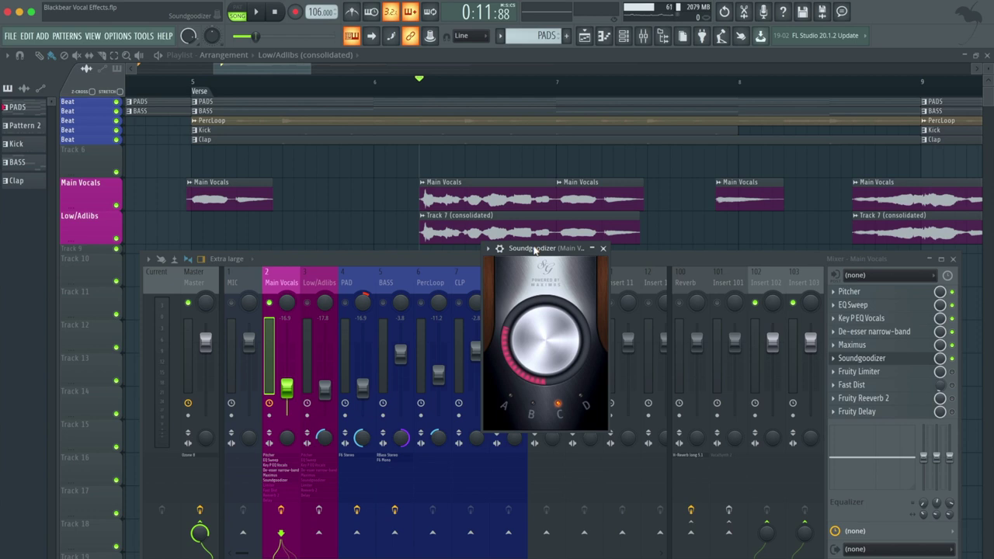
- Preview the vocals, switch Soundgoodizer to mode C, and bring the mixer back to focus
left_click(861, 358)
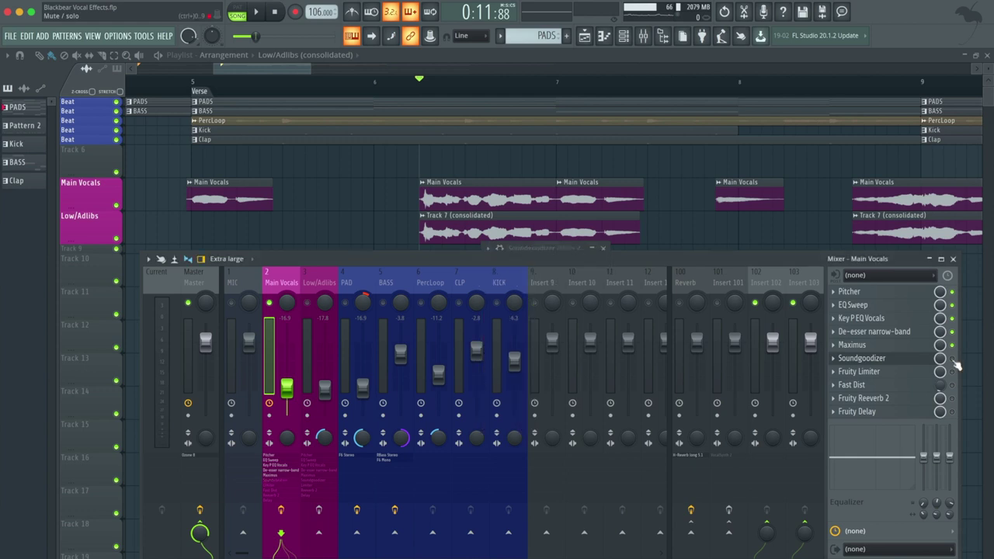
key("space")
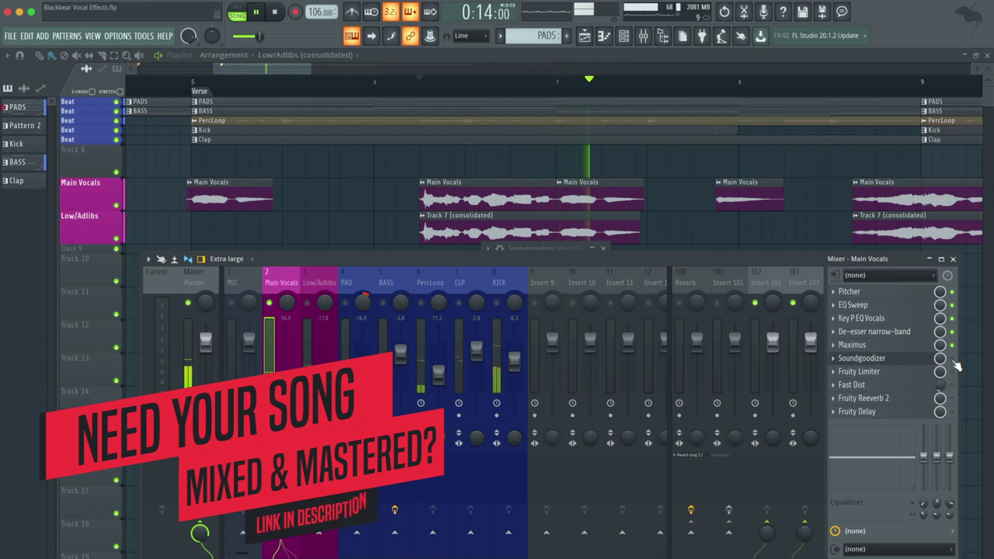
key("space")
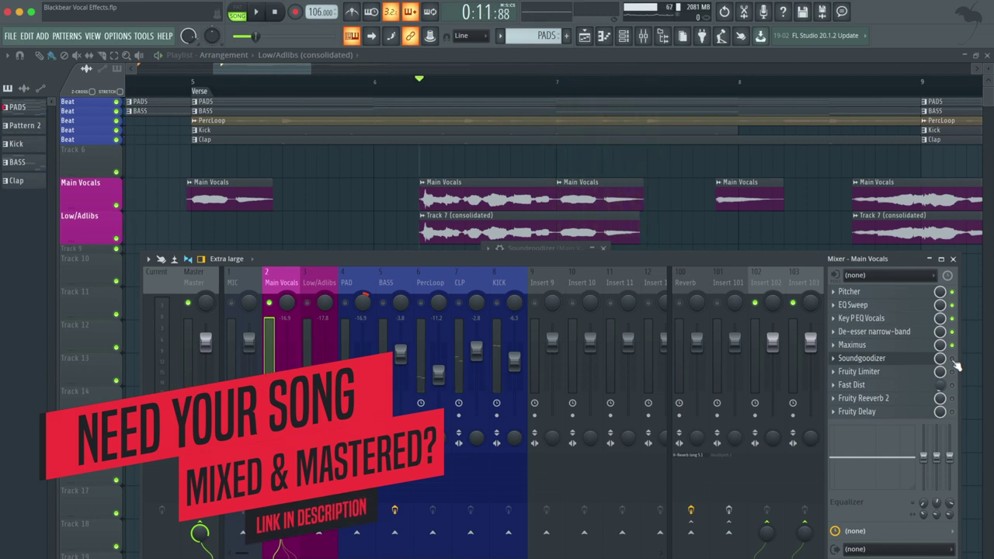
key("space")
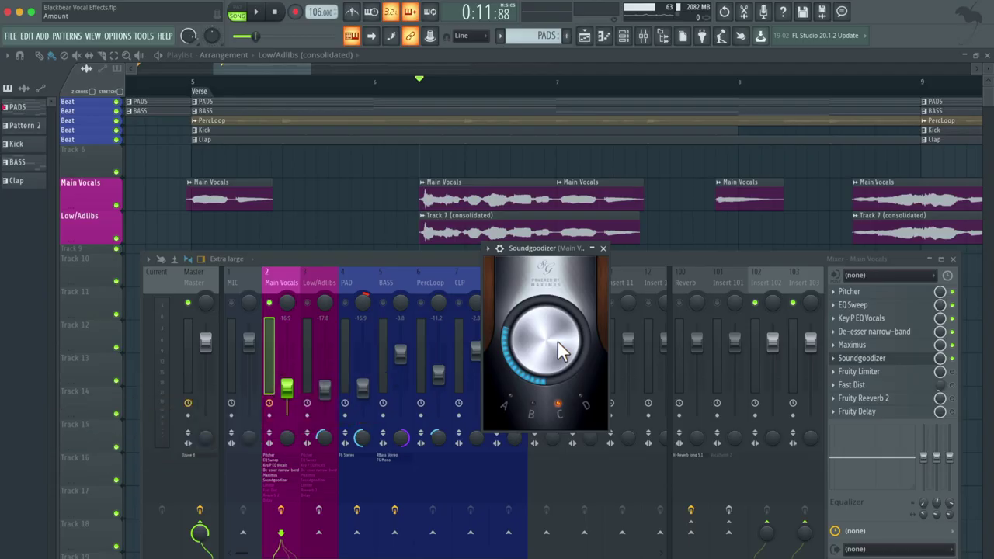
left_click(564, 431)
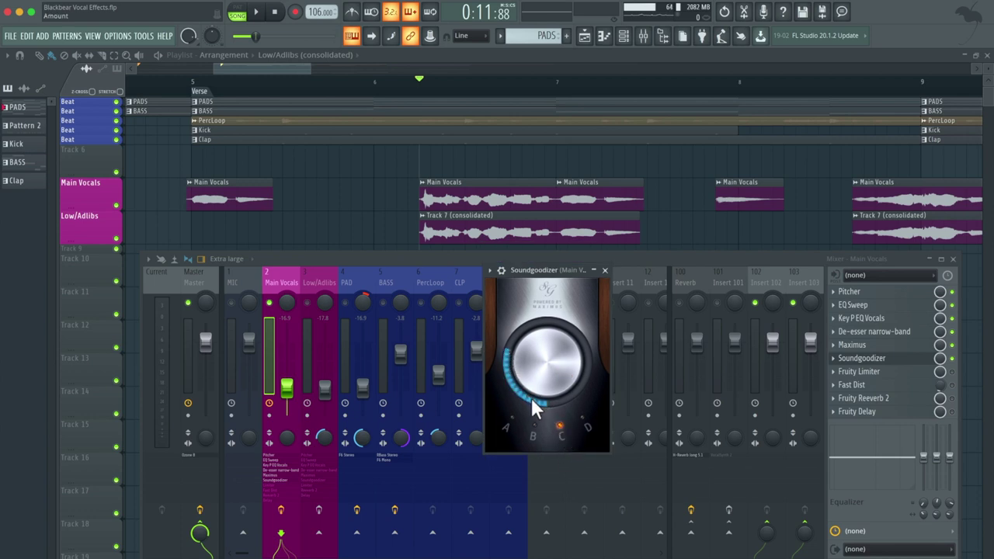
left_click(953, 386)
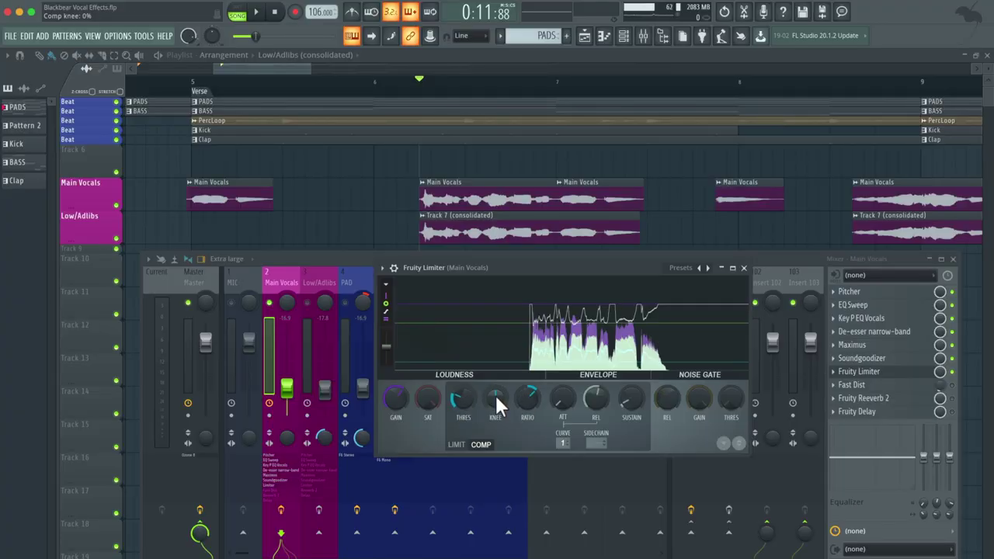
- Set the Fruity Limiter COMP ratio to 2.0:1, then switch to LIMIT mode
left_click_drag(524, 397, 524, 392)
left_click(456, 444)
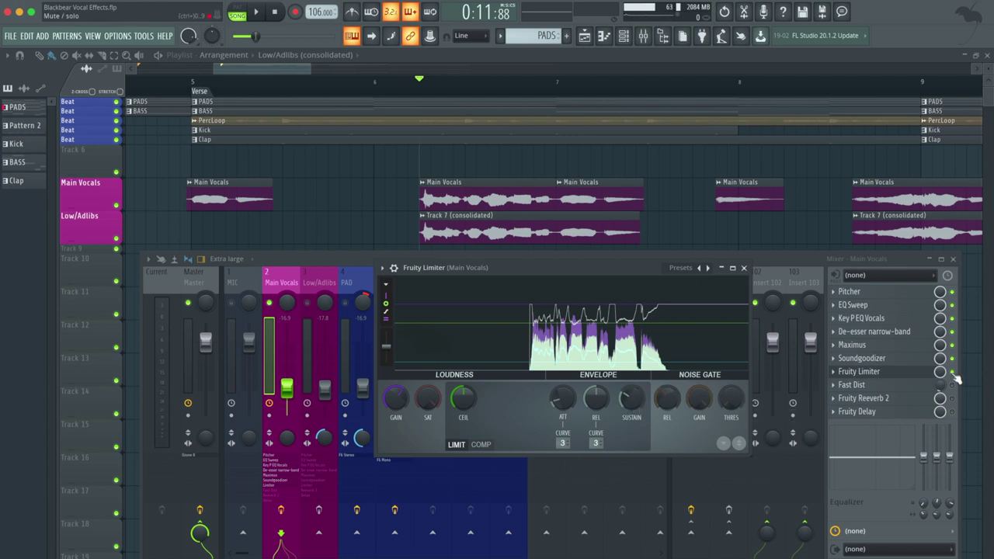
- Close the Fruity Limiter window and play then stop the Main Vocals chain
key("Escape")
key("space")
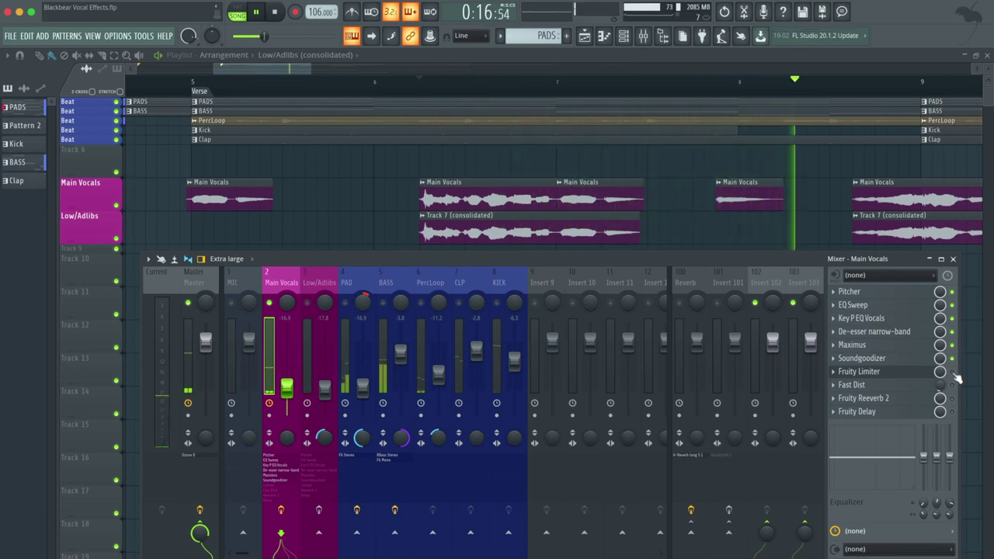
key("space")
key("space")
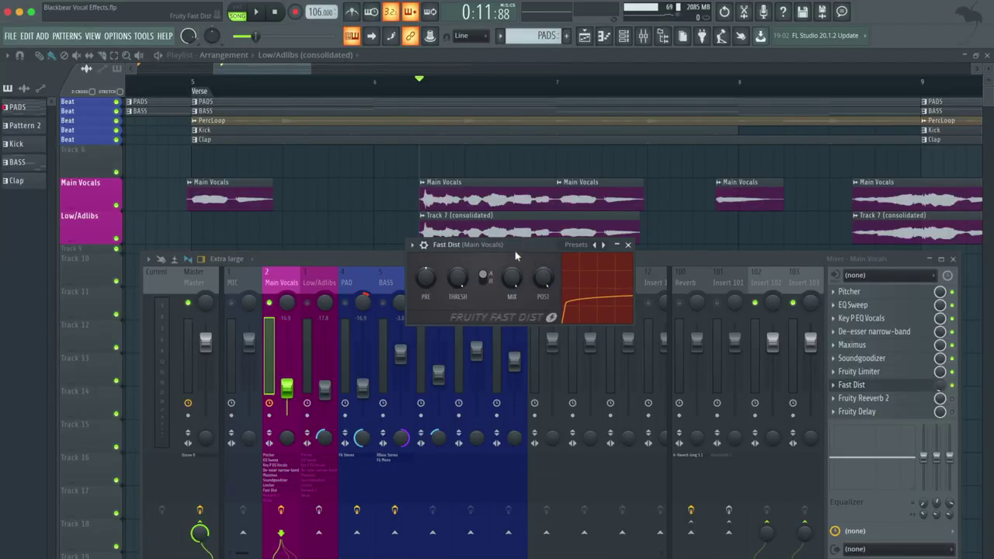
- Position and enable Fast Dist, close its window, and preview the distortion during playback
left_click_drag(511, 246, 519, 284)
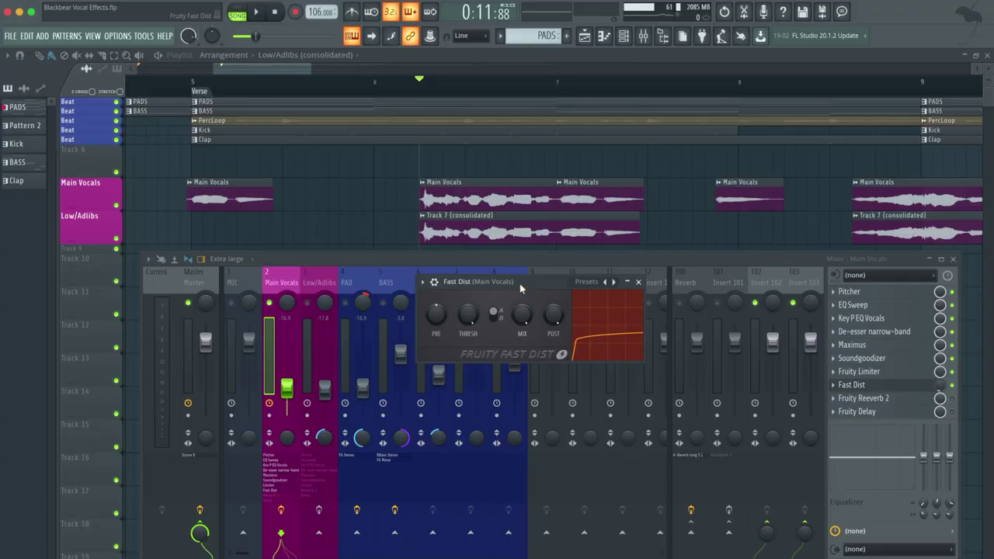
left_click(940, 390)
left_click(953, 387)
key("space")
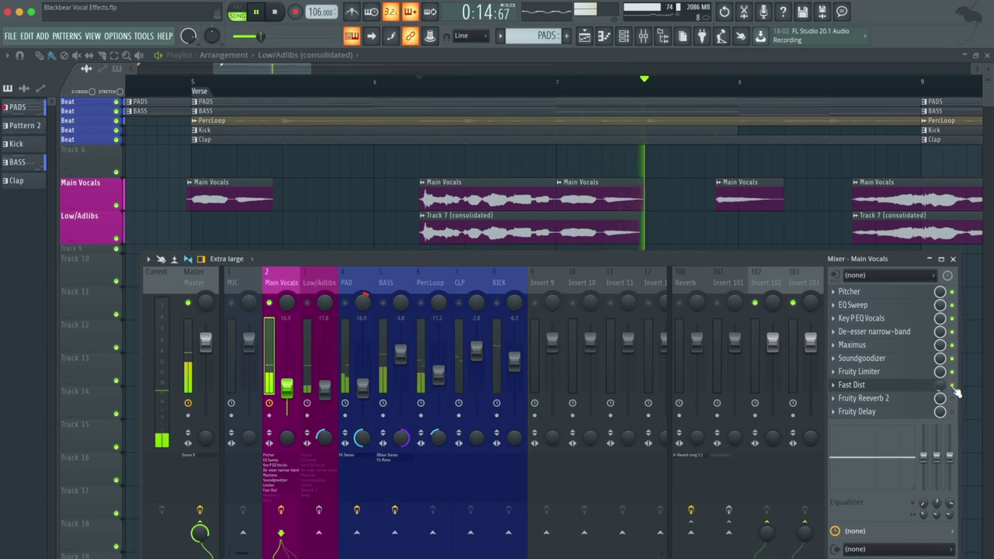
key("space")
- Set Main Vocals' Fruity Reeverb 2 stereo separation to -53% and preview it during playback
left_click(862, 398)
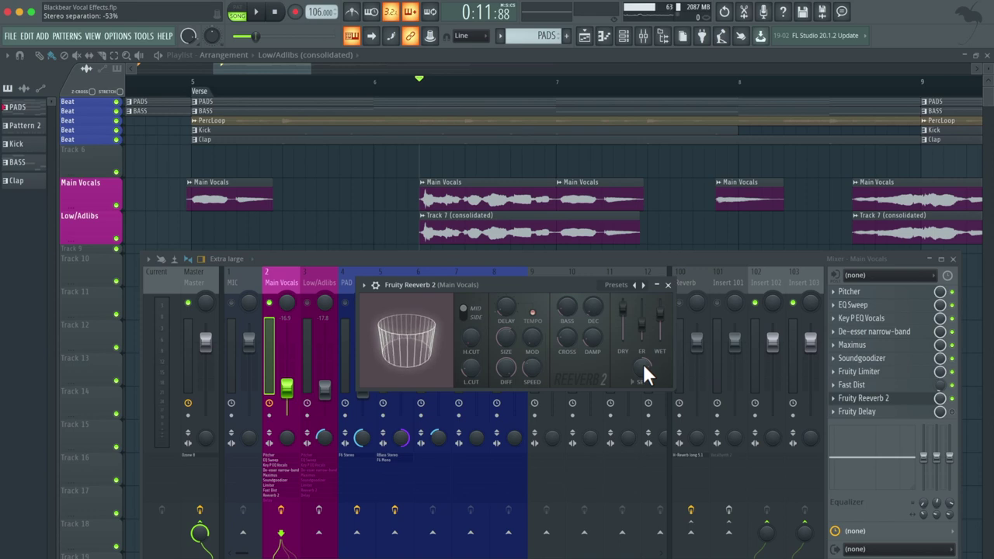
left_click(667, 285)
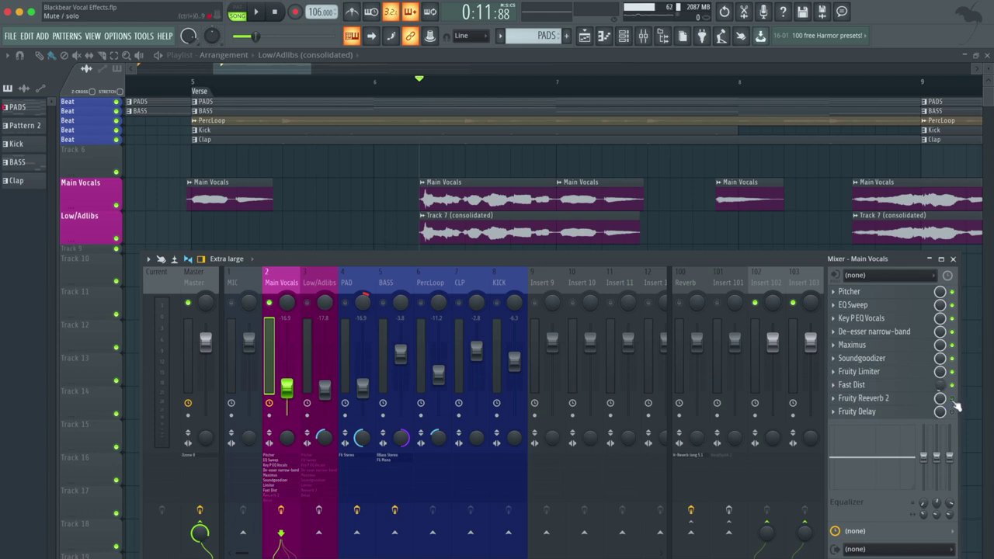
key("space")
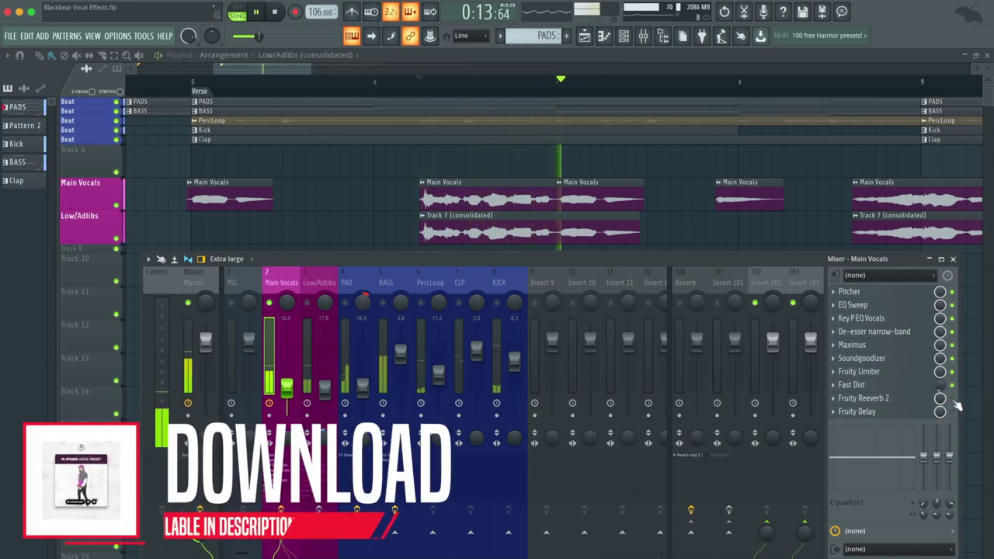
key("space")
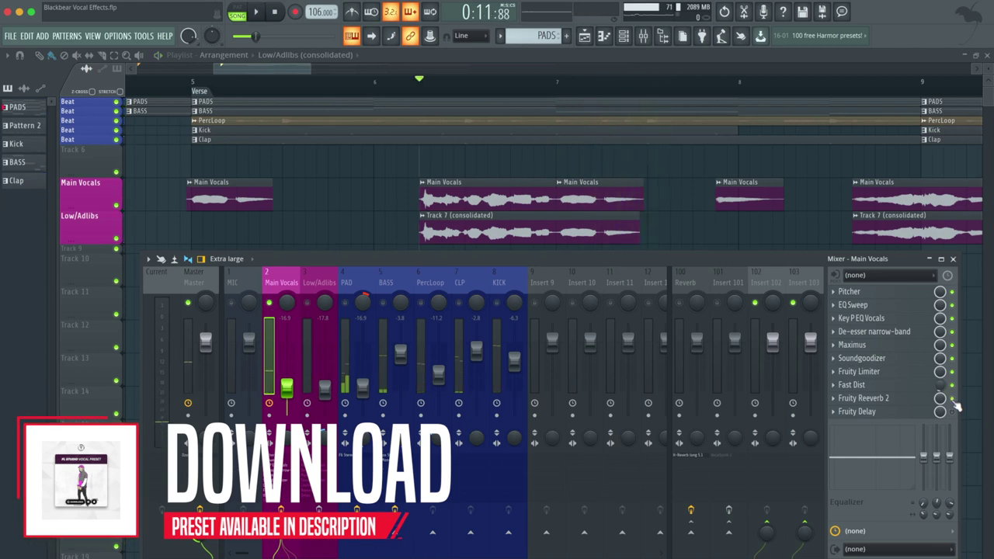
key("space")
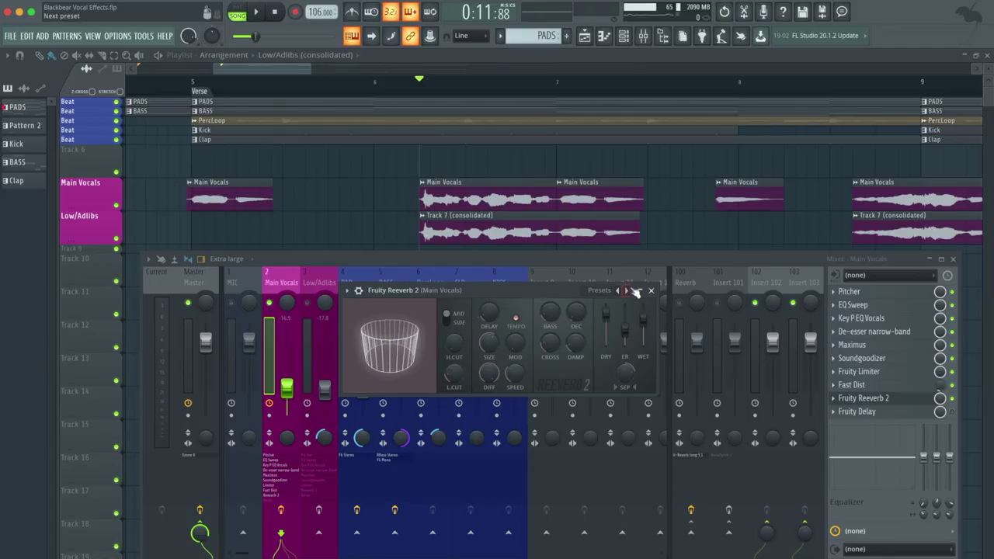
left_click(650, 290)
- Open Main Vocals' Fruity Delay and play the song to hear the delayed vocals
left_click(908, 414)
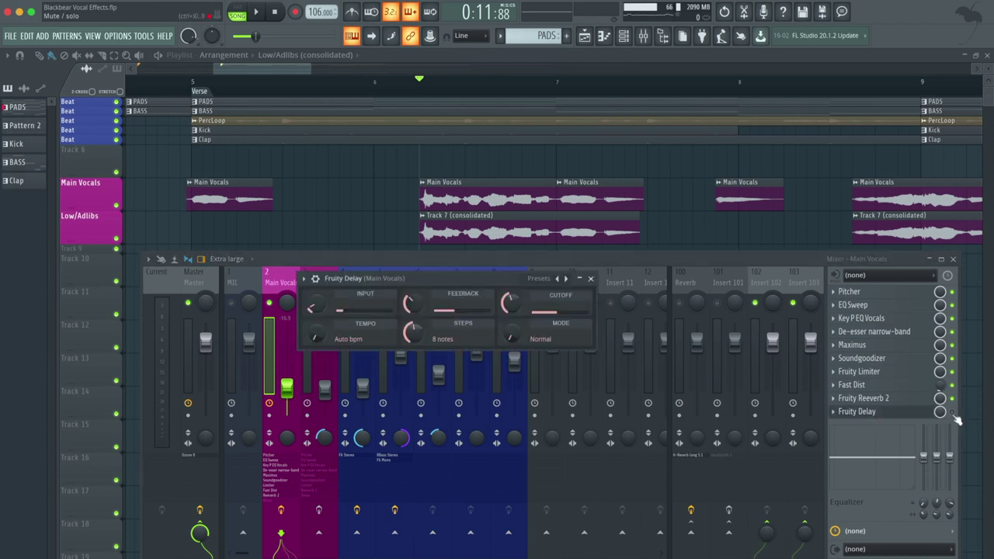
left_click_drag(467, 283, 510, 297)
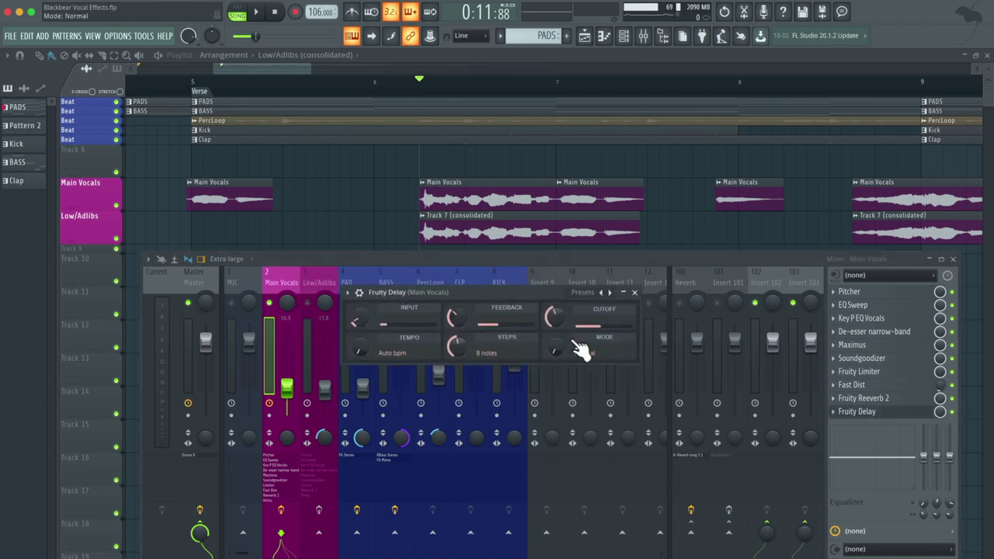
left_click_drag(402, 342, 406, 344)
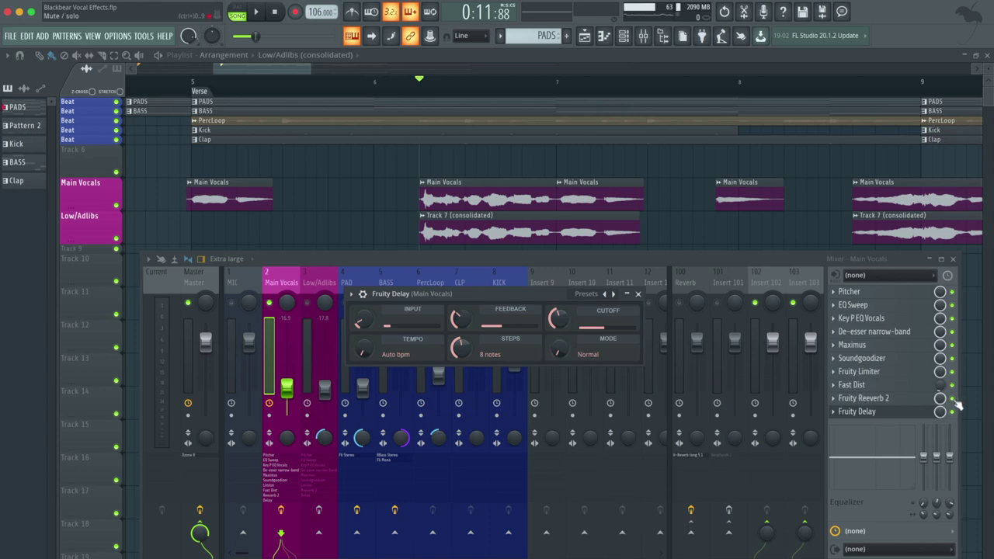
key("space")
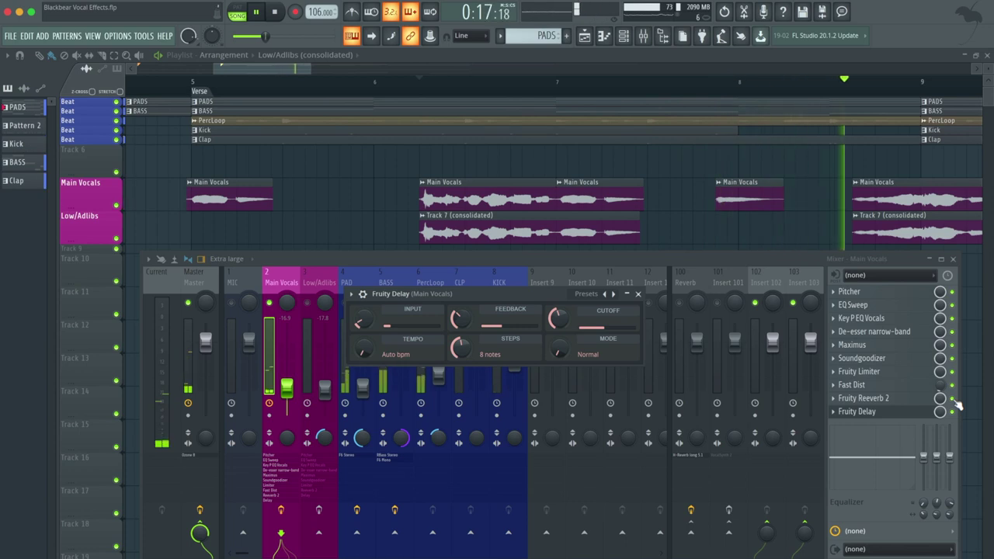
key("space")
left_click(319, 303)
- Enable the Low/Adlibs effect chain and audition its Fruity Reeverb 2 during playback
left_click(319, 511)
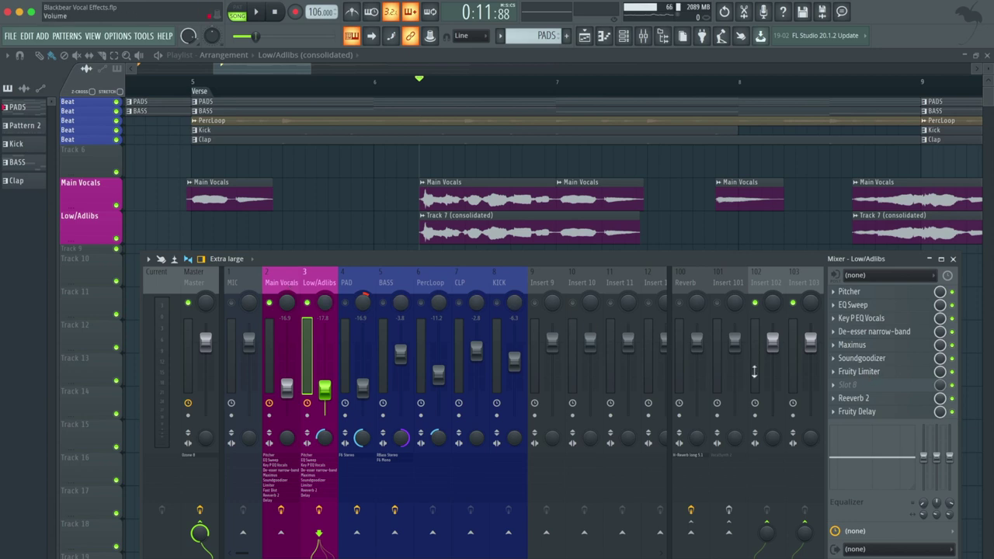
left_click(854, 398)
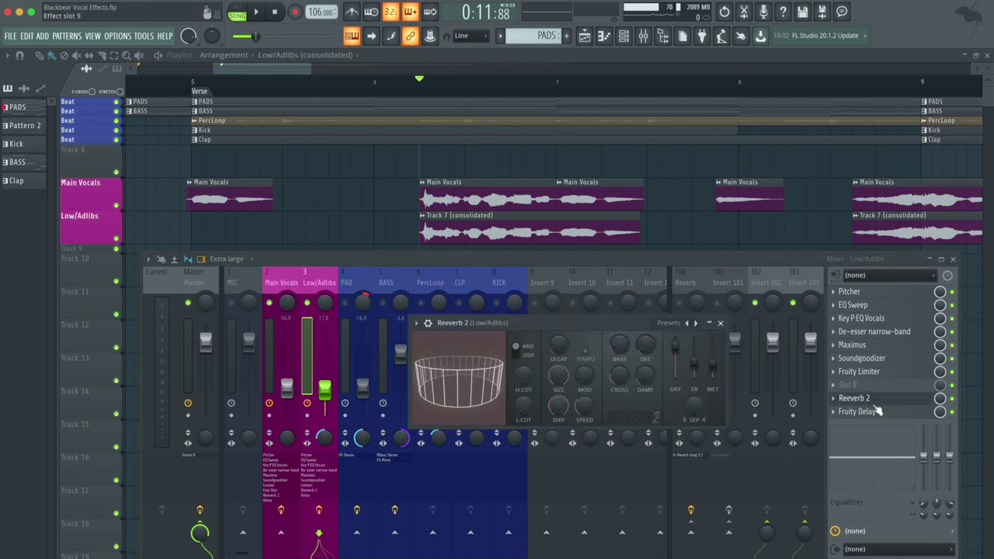
left_click_drag(575, 330, 548, 326)
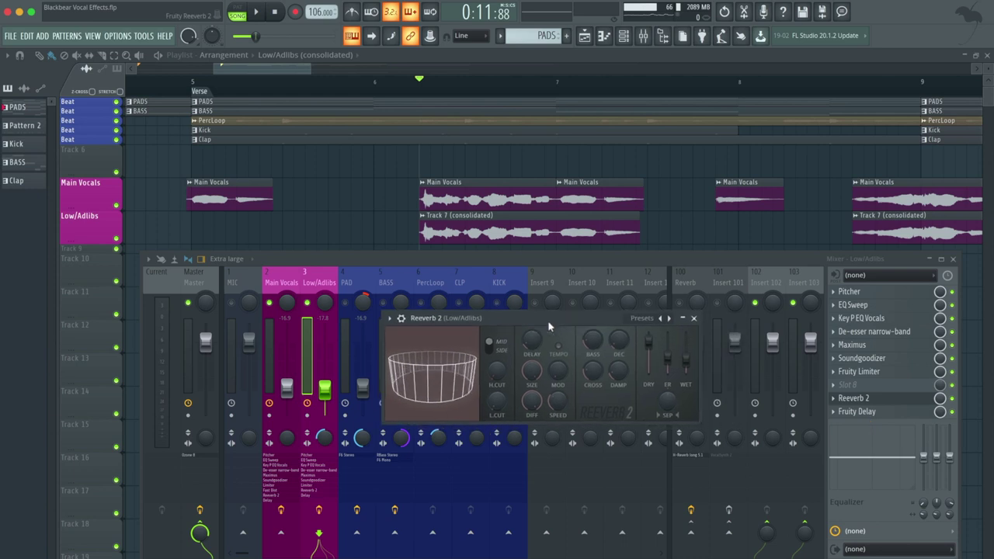
key("Escape")
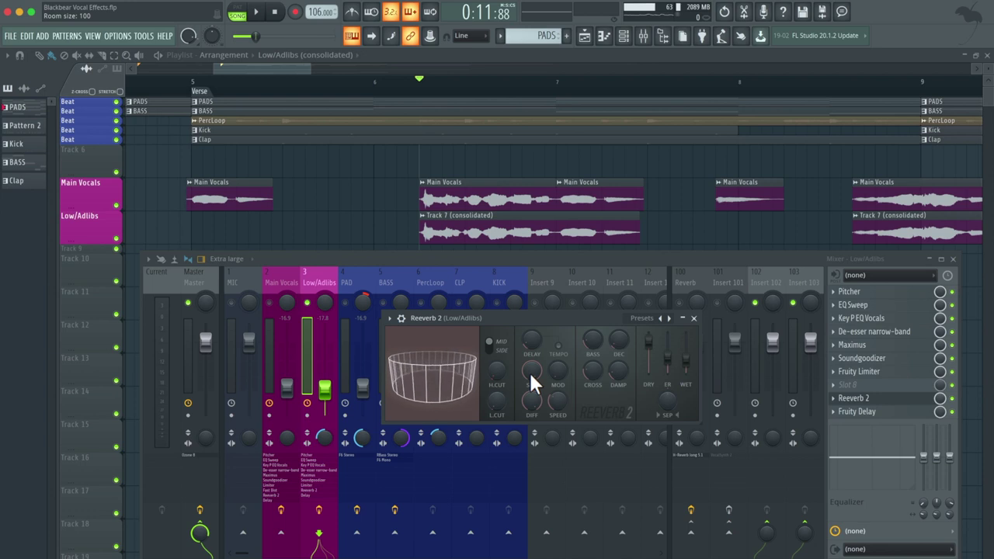
left_click_drag(543, 319, 554, 317)
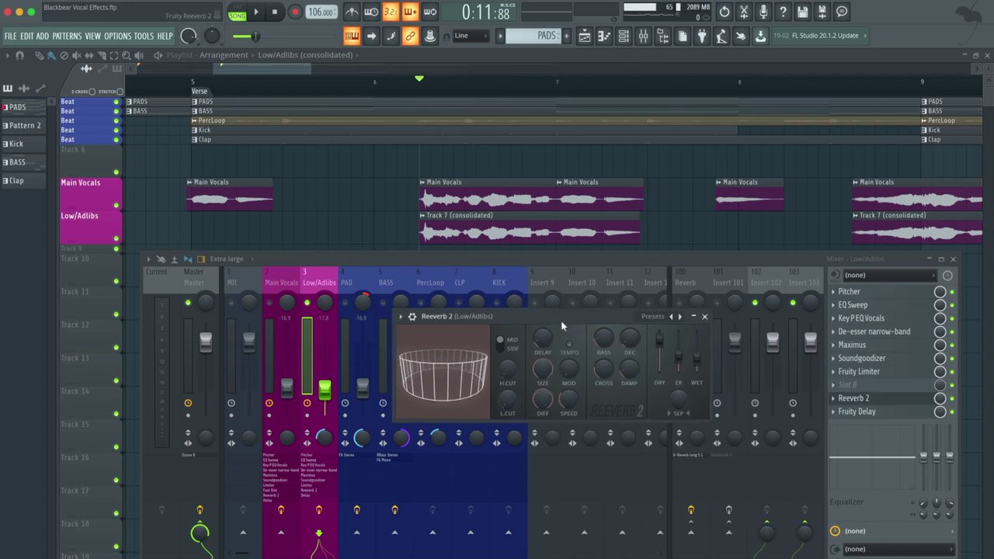
left_click(954, 418)
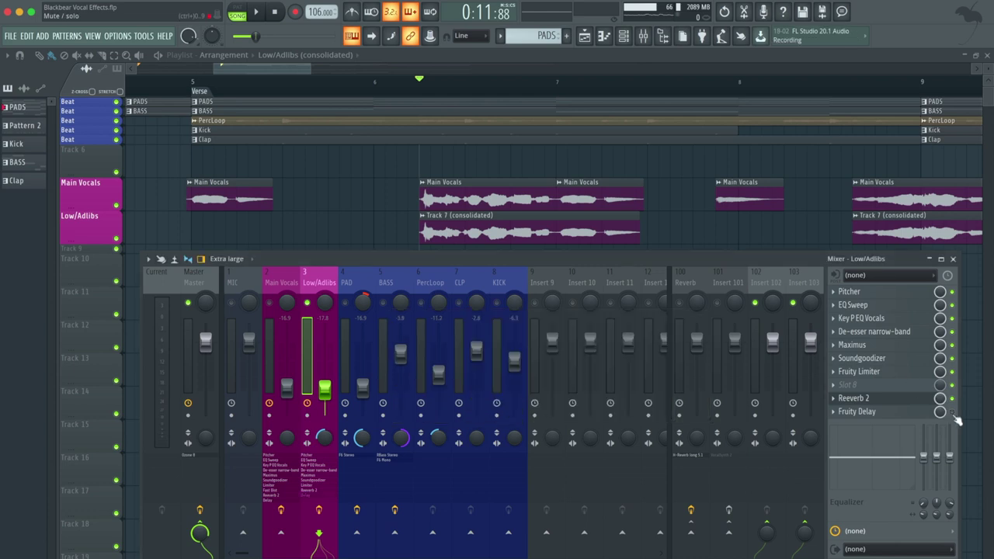
left_click(918, 402)
key("space")
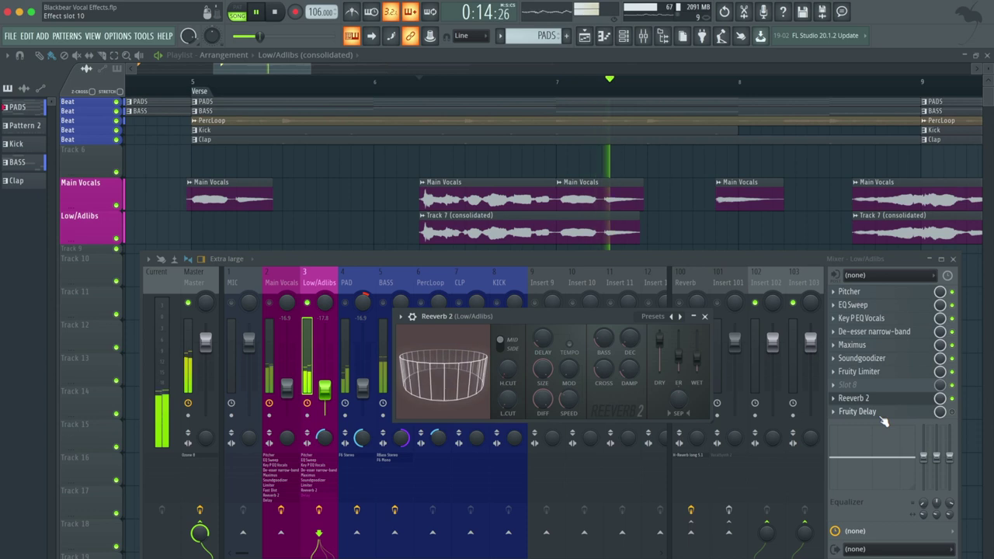
key("space")
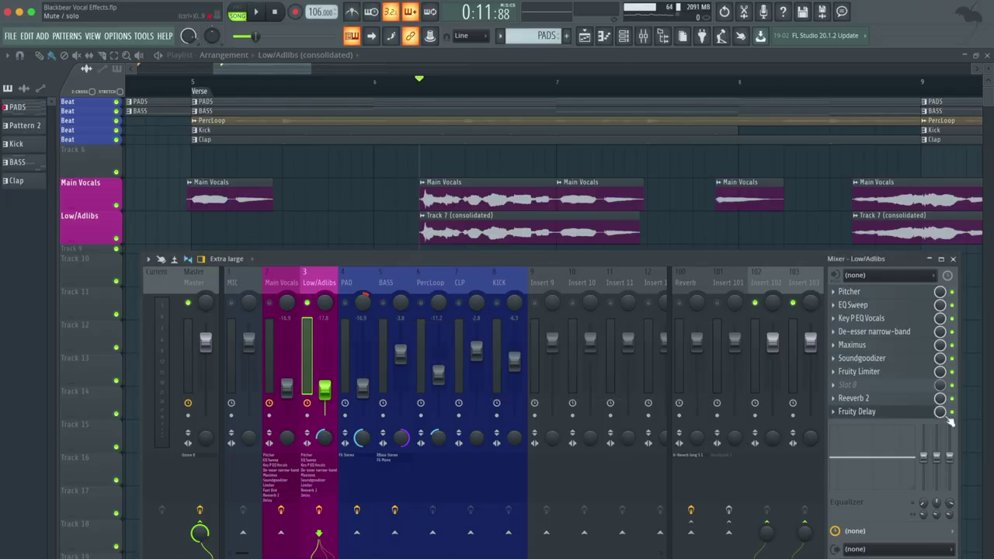
- Check the Low/Adlibs Fruity Delay at 4 notes, Ping pong mode, and play the song
left_click(912, 415)
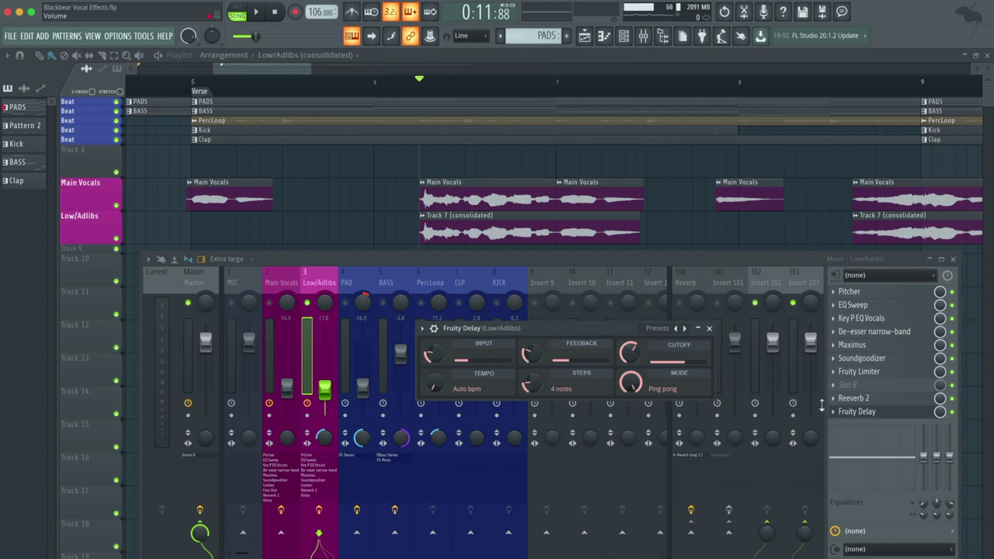
key("space")
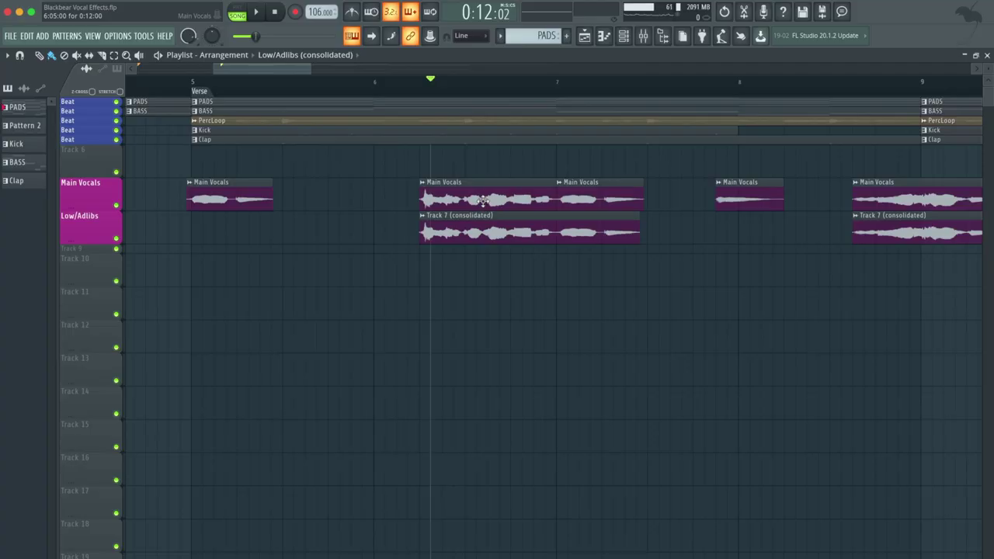
- Consolidate the Main Vocals playlist track into one audio clip from track start
right_click(89, 200)
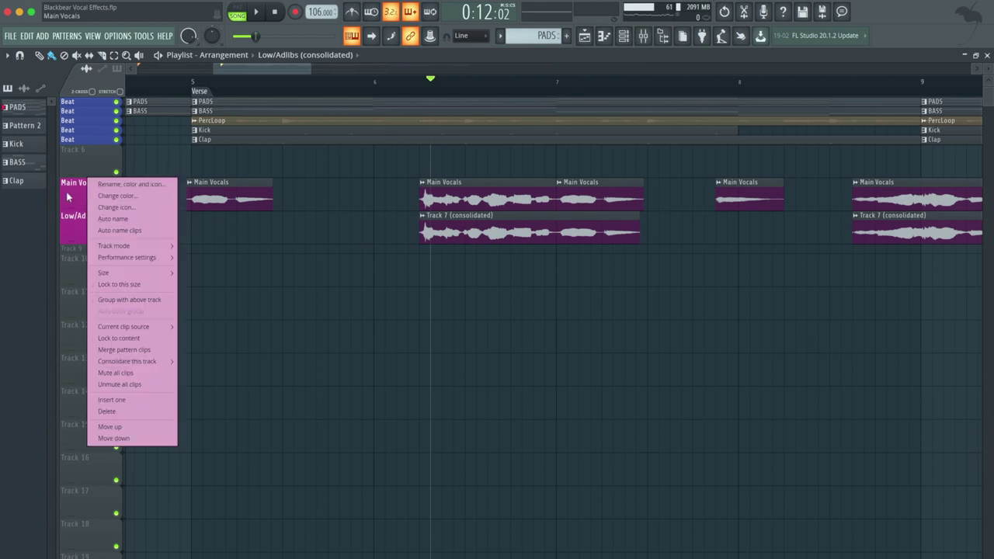
right_click(77, 189)
right_click(78, 193)
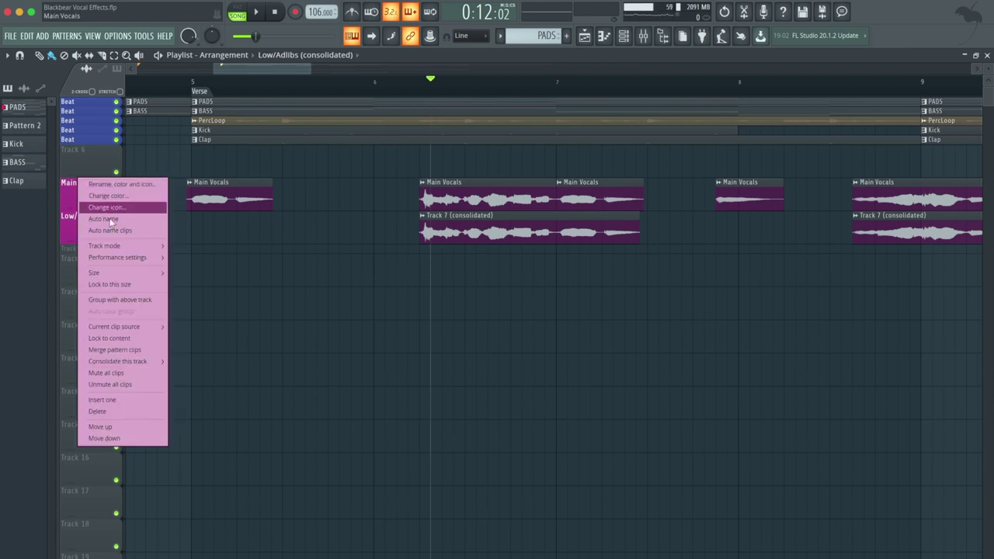
mouse_move(123, 364)
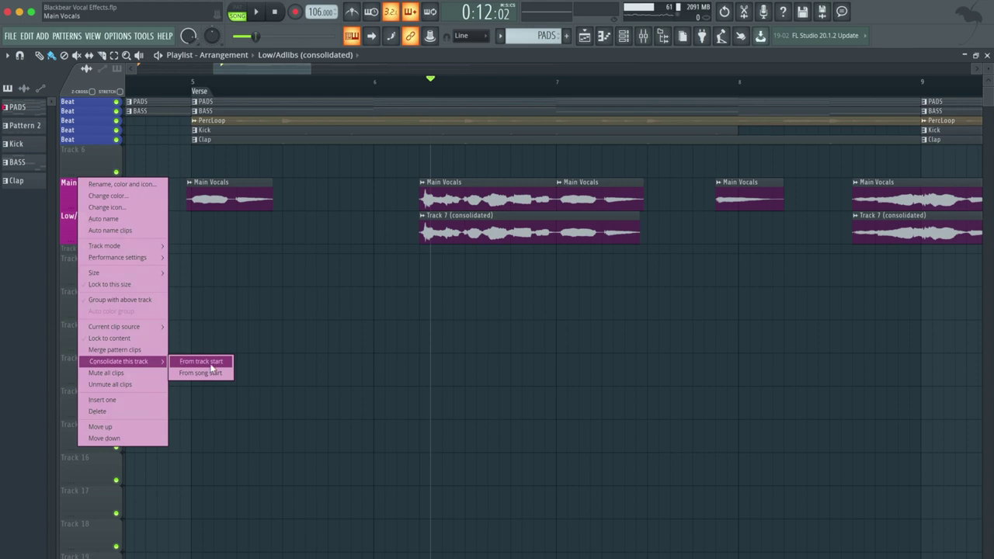
right_click(92, 201)
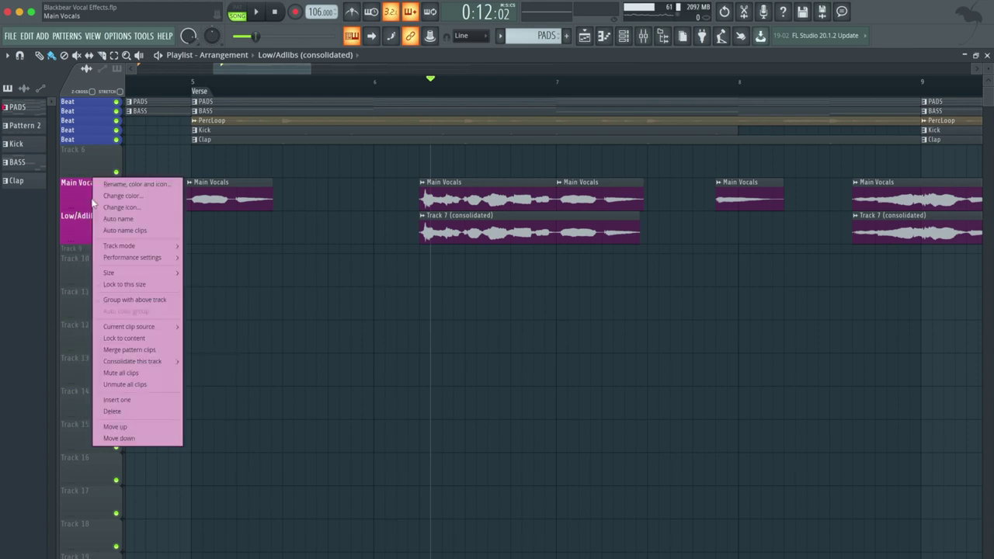
mouse_move(146, 367)
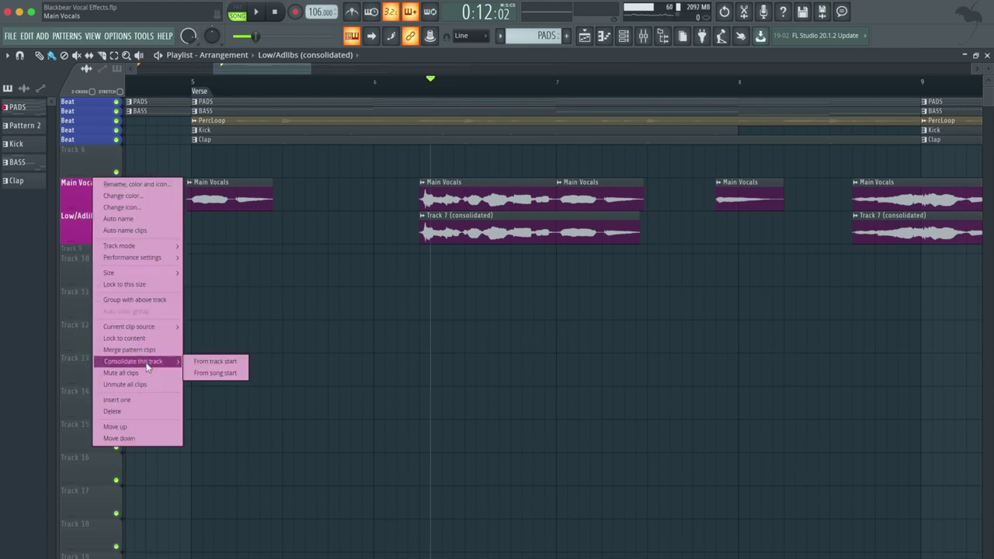
left_click(218, 362)
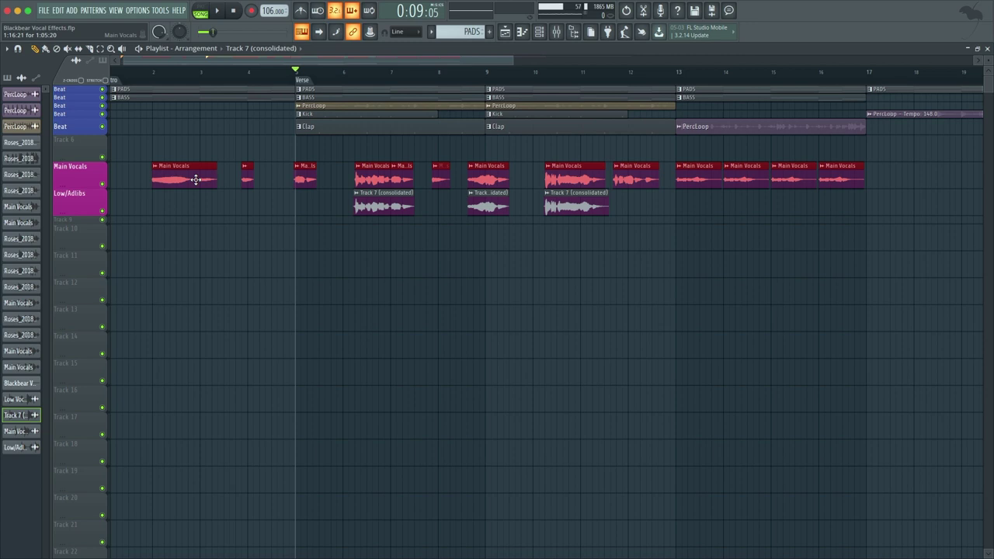
left_click_drag(196, 187, 193, 207)
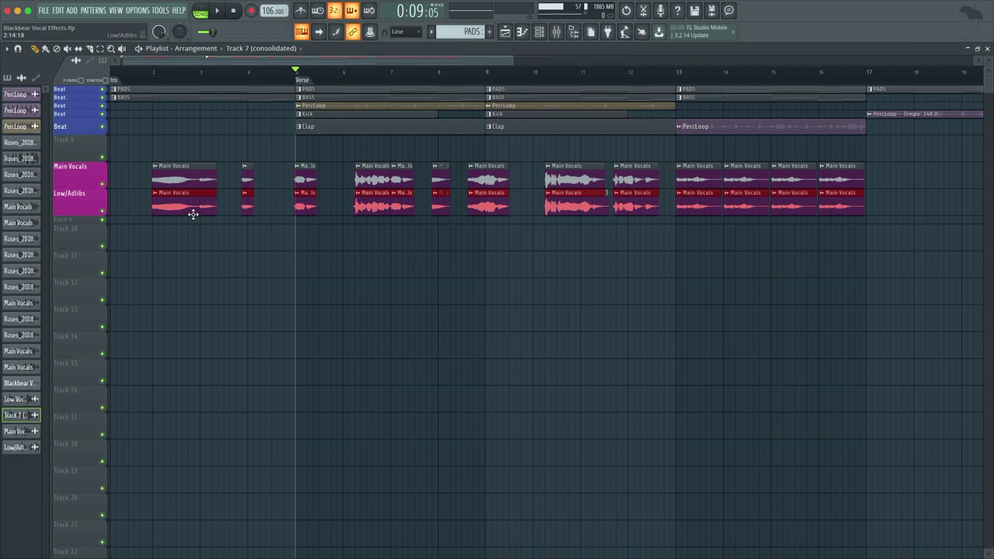
left_click(400, 32)
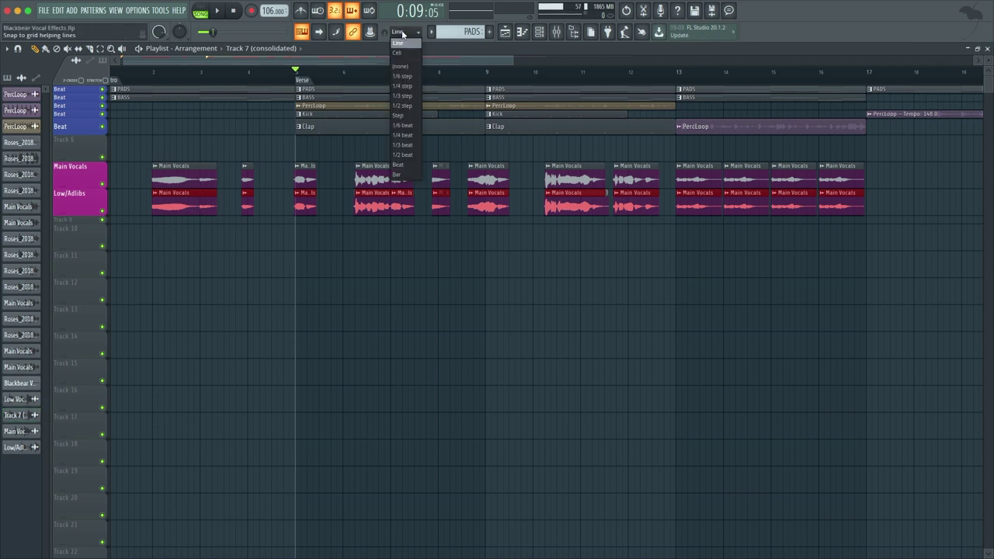
left_click(400, 45)
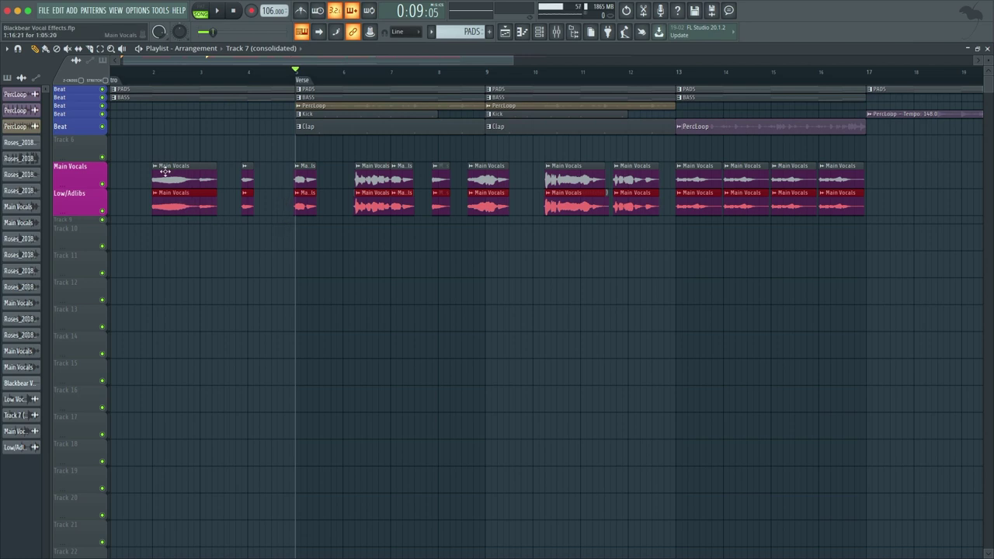
key("ctrl+z")
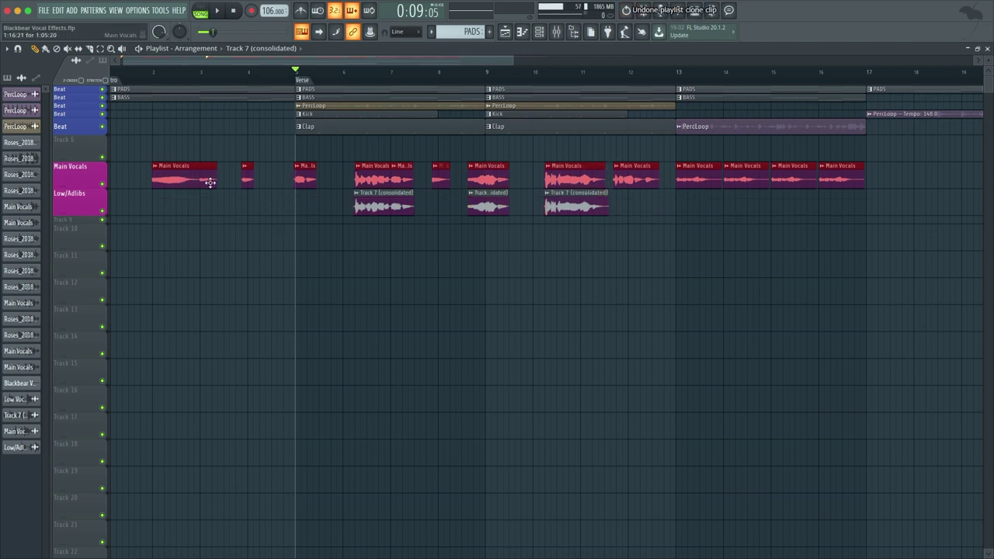
key("ctrl+z")
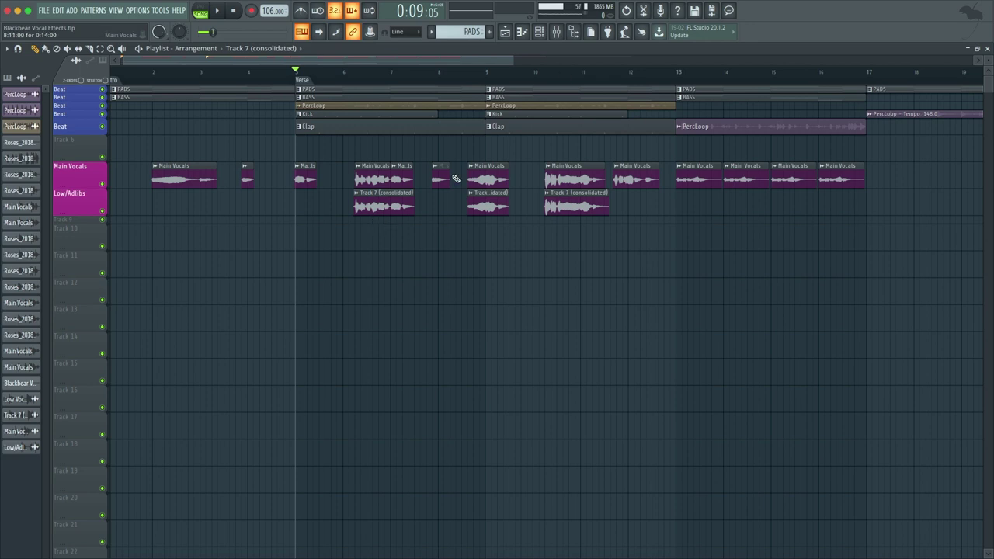
- Open the Track 7 (consolidated) channel settings and show its mixer track 3, Low/Adlibs
double_click(385, 202)
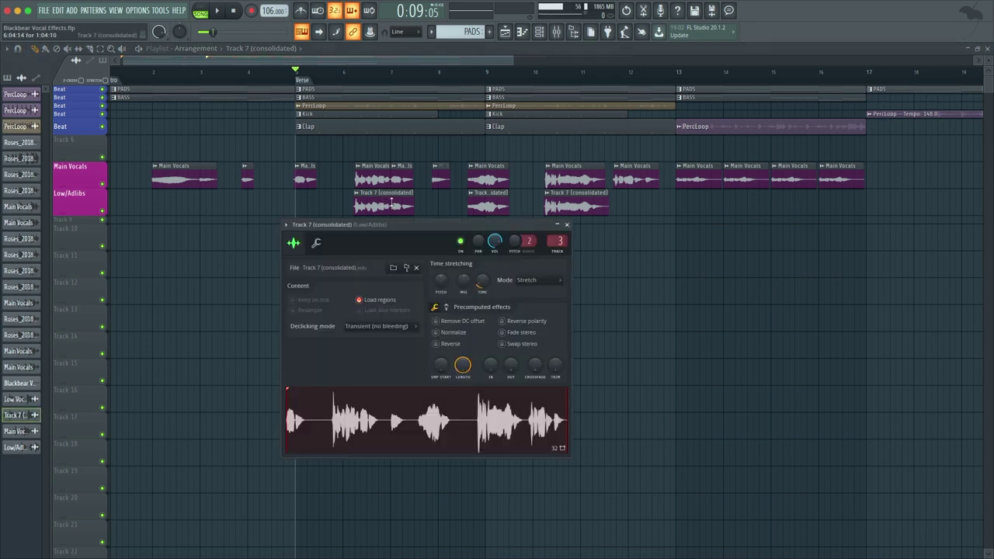
left_click_drag(399, 223, 464, 207)
double_click(628, 227)
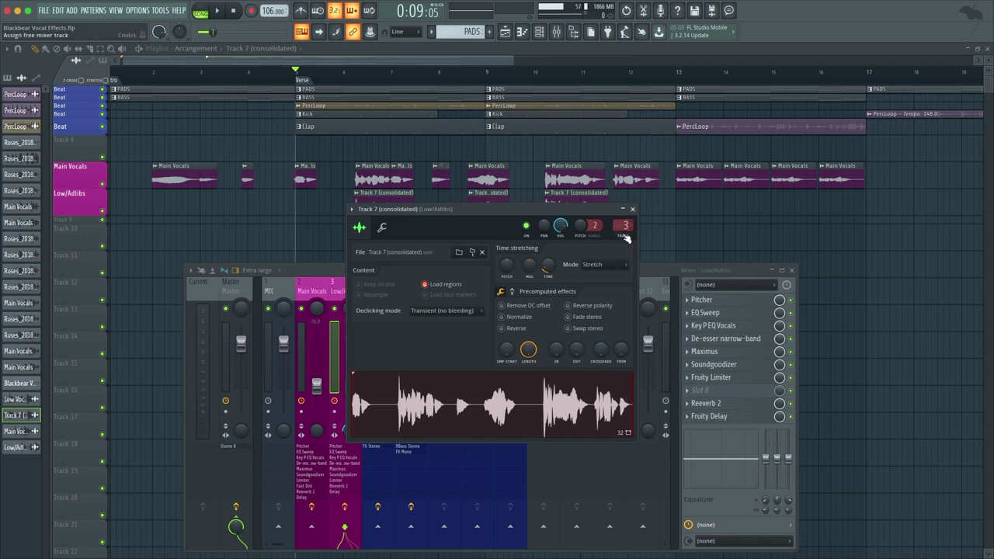
left_click(349, 284)
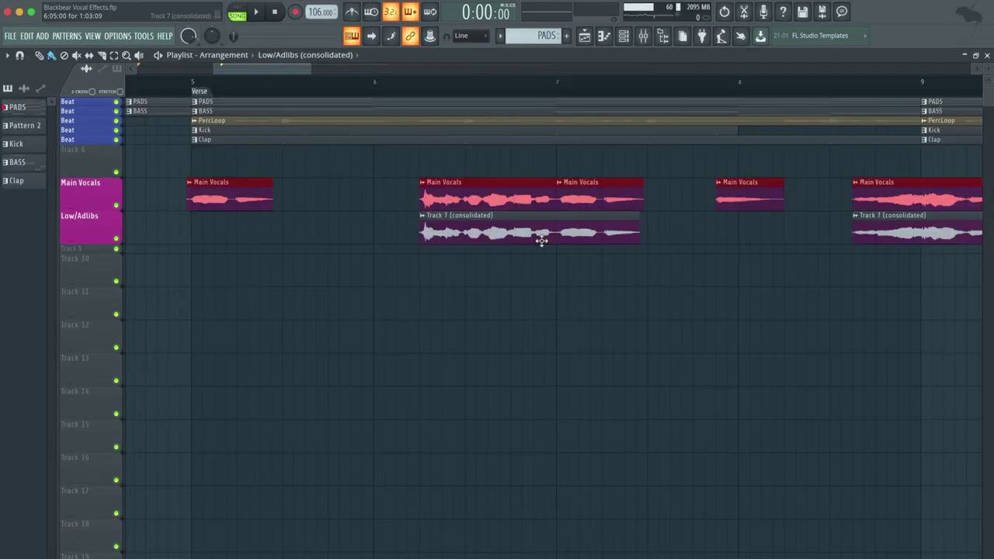
double_click(541, 241)
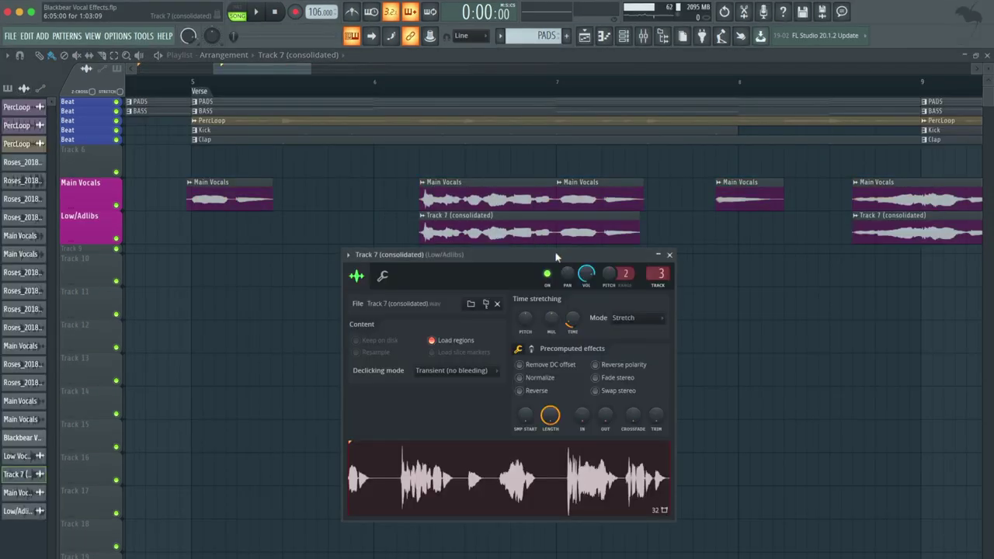
- Keep the clip's time-stretch mode on Stretch and set its root note to C5
left_click(642, 331)
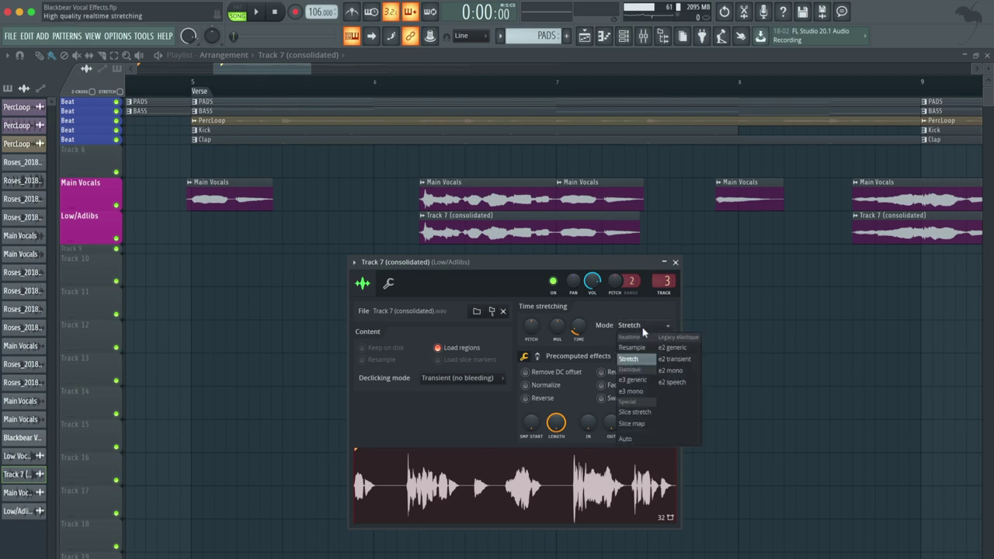
left_click(637, 360)
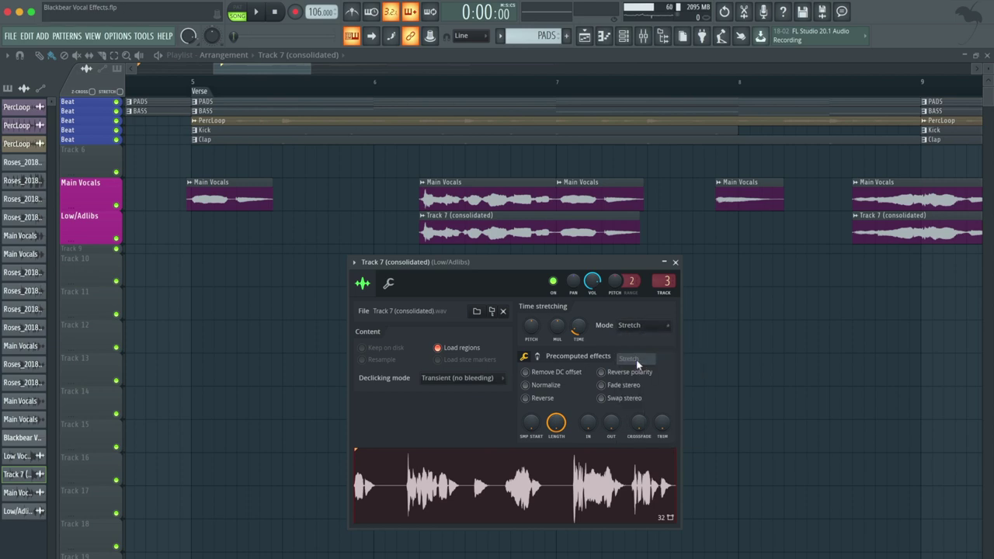
left_click(391, 285)
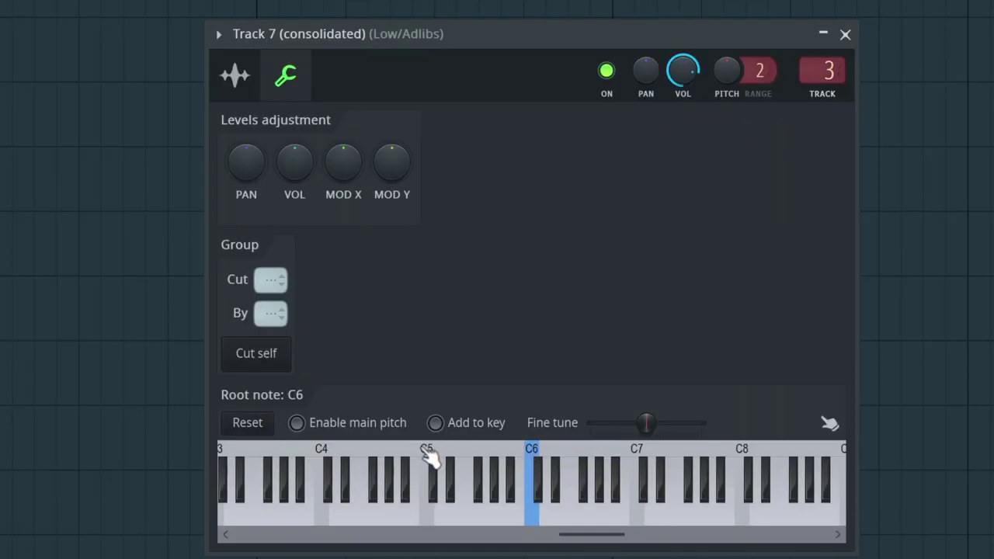
left_click(427, 455)
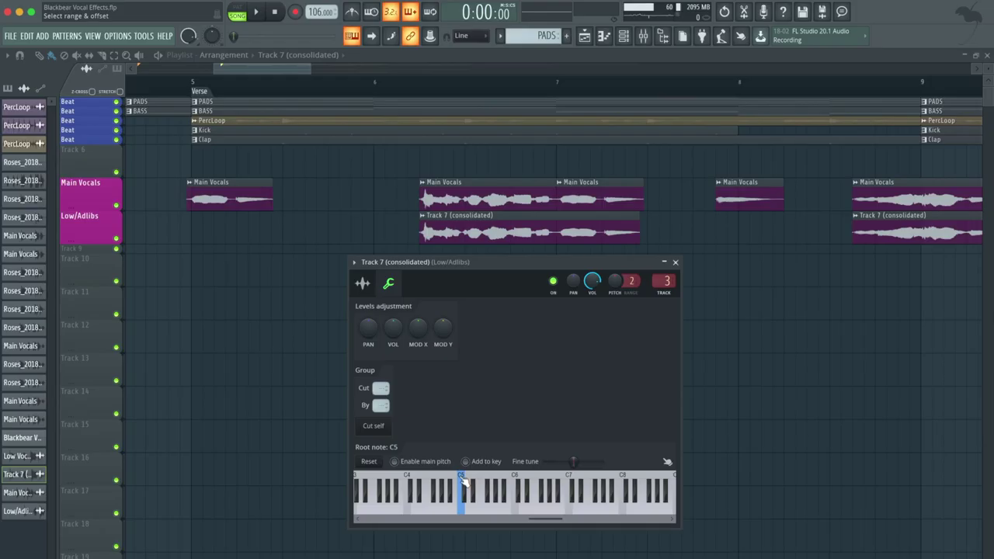
- Play the song with the mixer showing to hear the lowered adlibs, then stop
key("space")
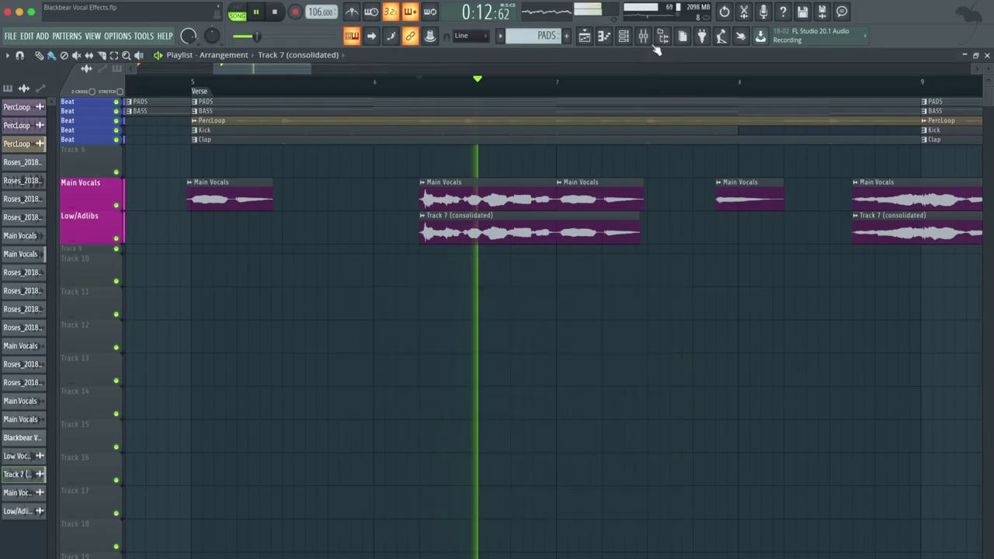
left_click(643, 35)
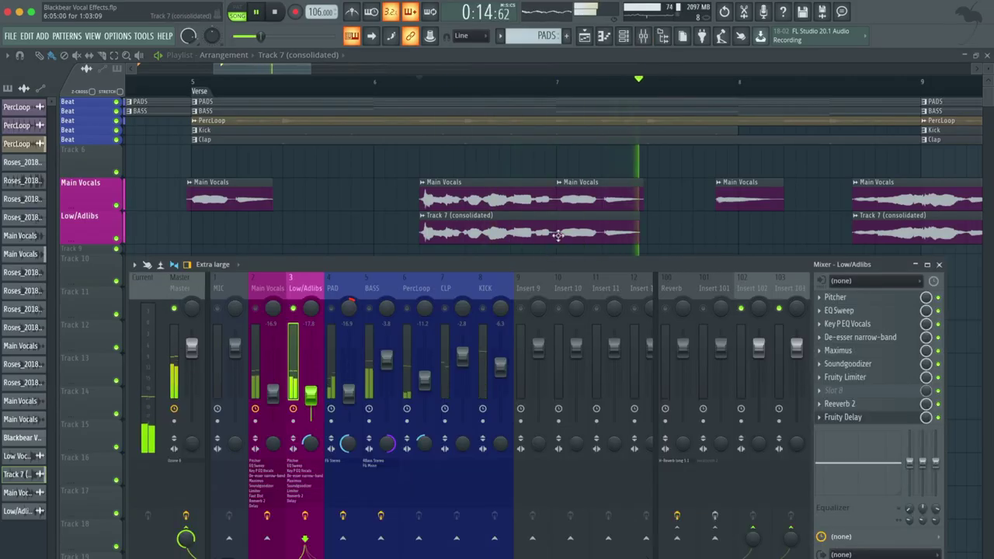
key("space")
double_click(547, 234)
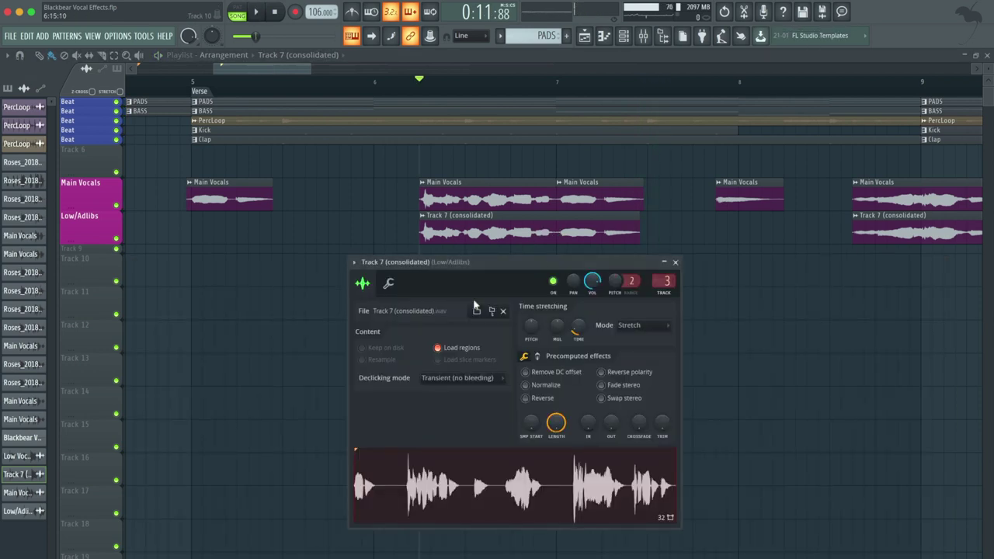
left_click(388, 283)
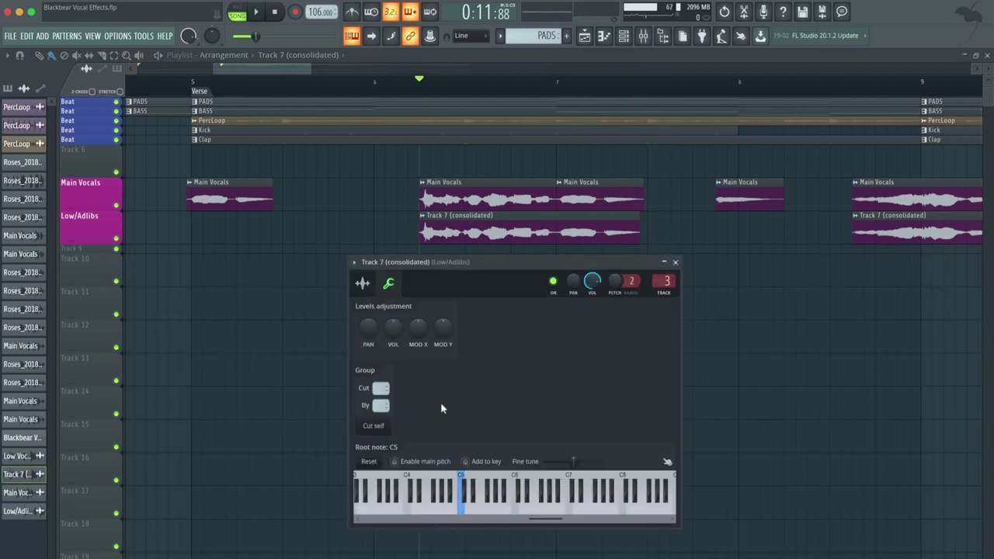
- Audition the adlib clip with root notes C6 and C5 during playback
left_click(515, 478)
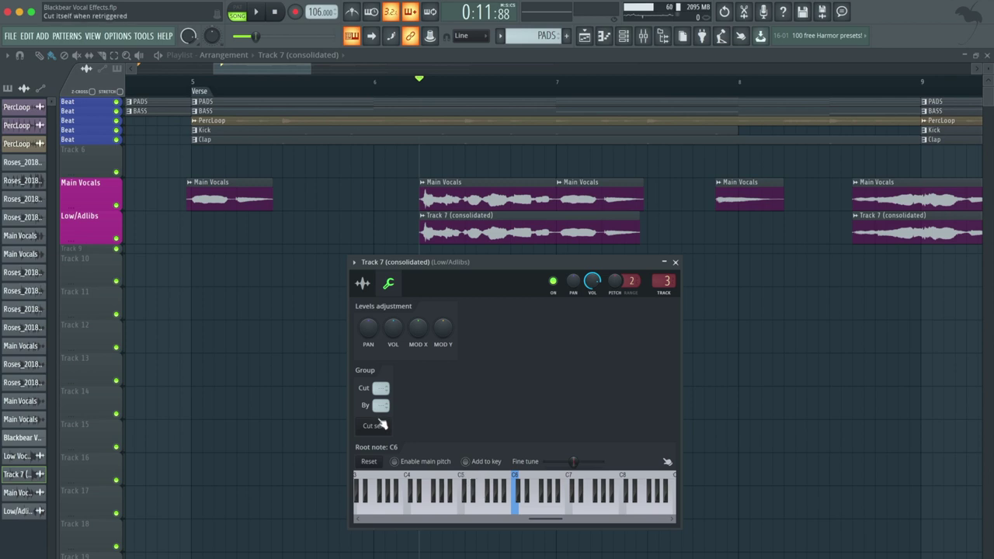
left_click(464, 482)
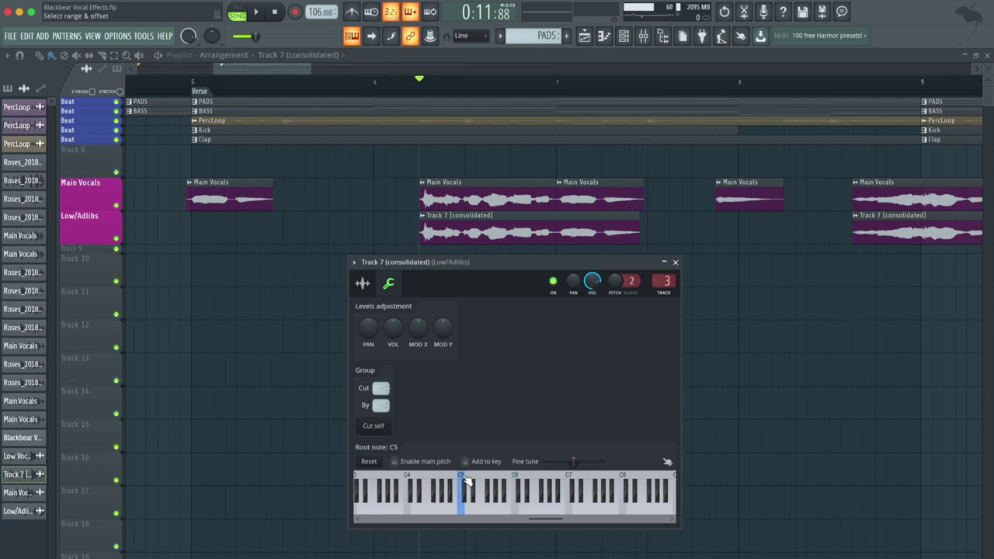
left_click(516, 483)
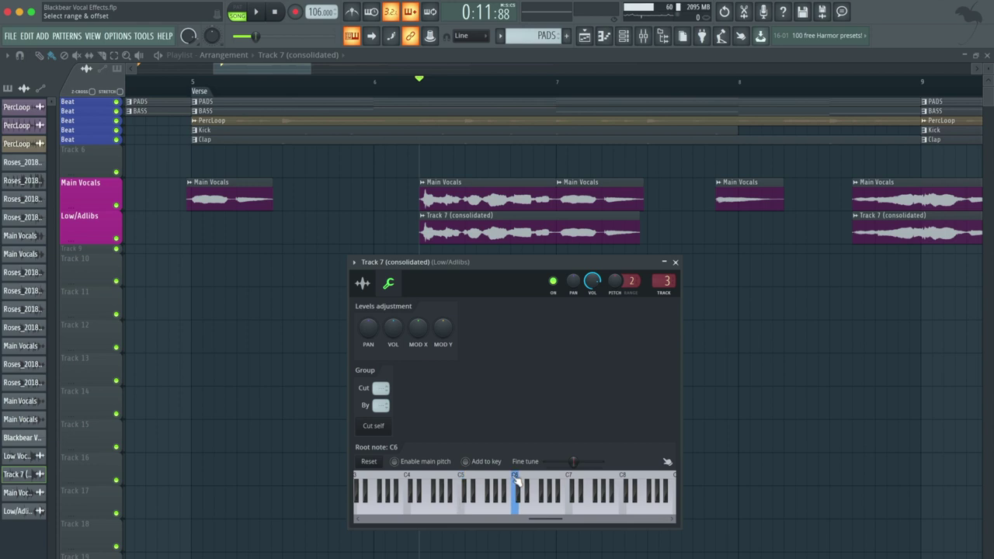
key("space")
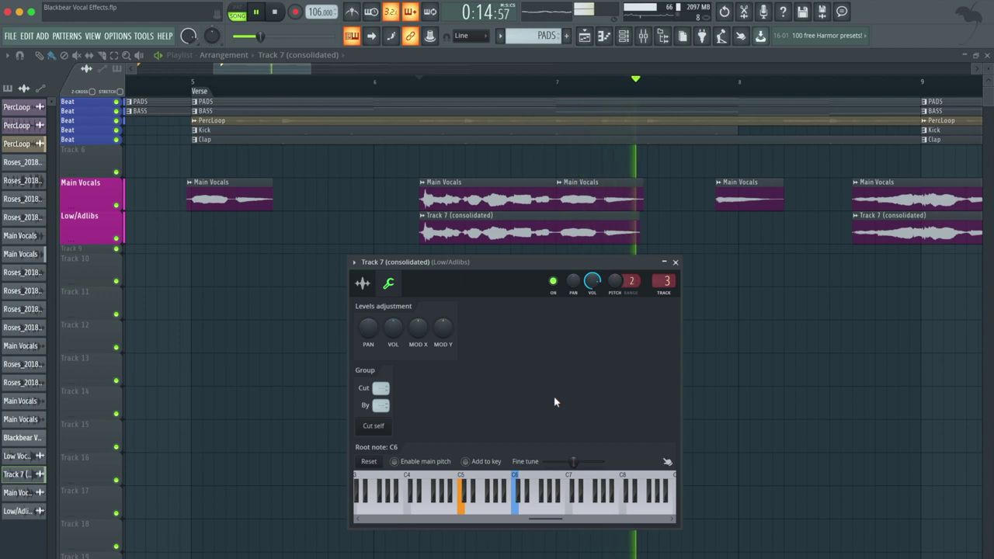
key("space")
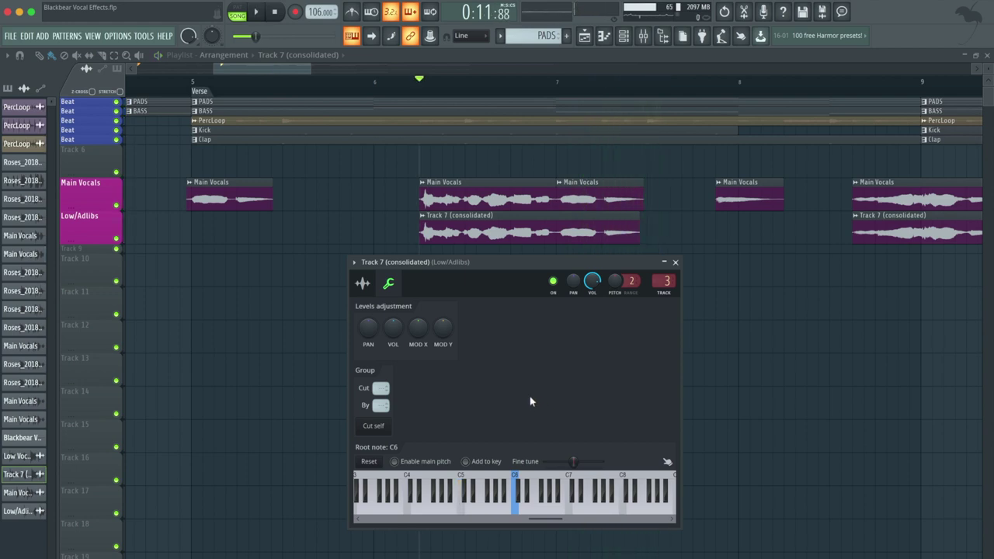
- Compare root notes C5, F5 and A#5, settle on C6, and close the clip settings
left_click(462, 478)
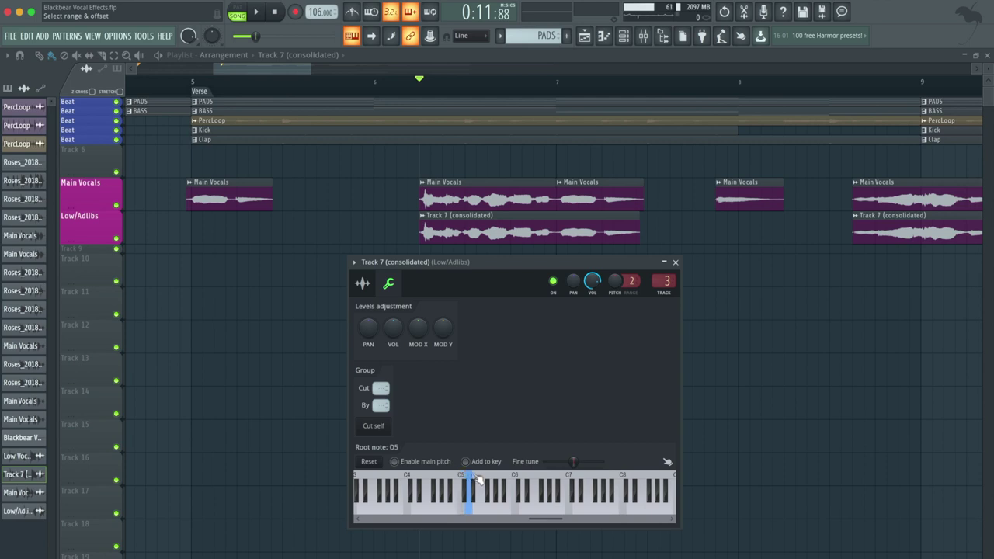
left_click(484, 479)
key("space")
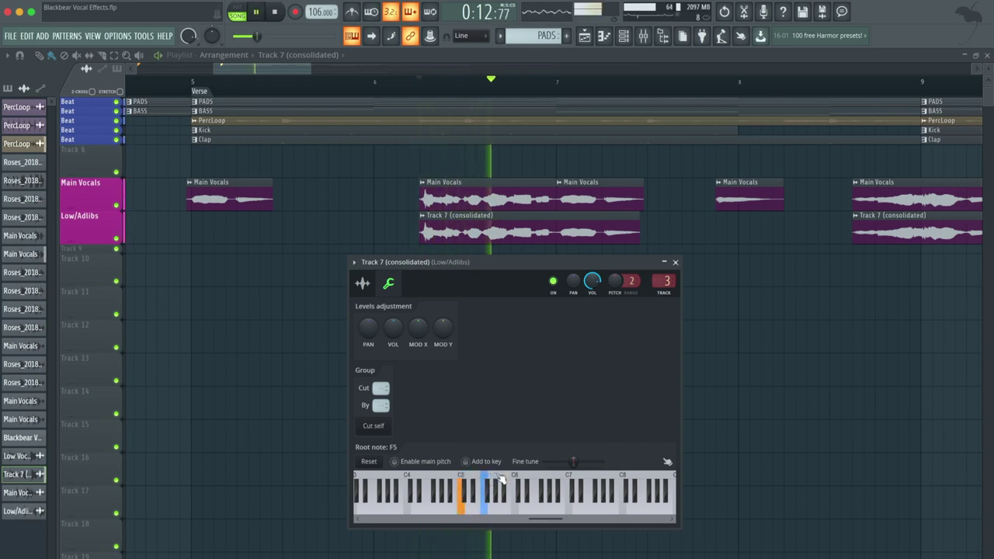
left_click(503, 478)
left_click(515, 477)
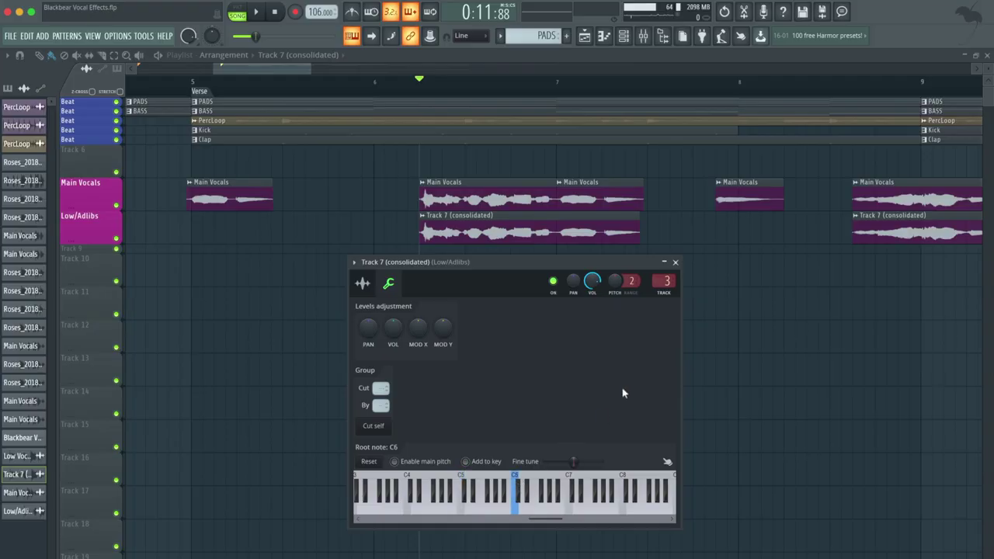
left_click(675, 262)
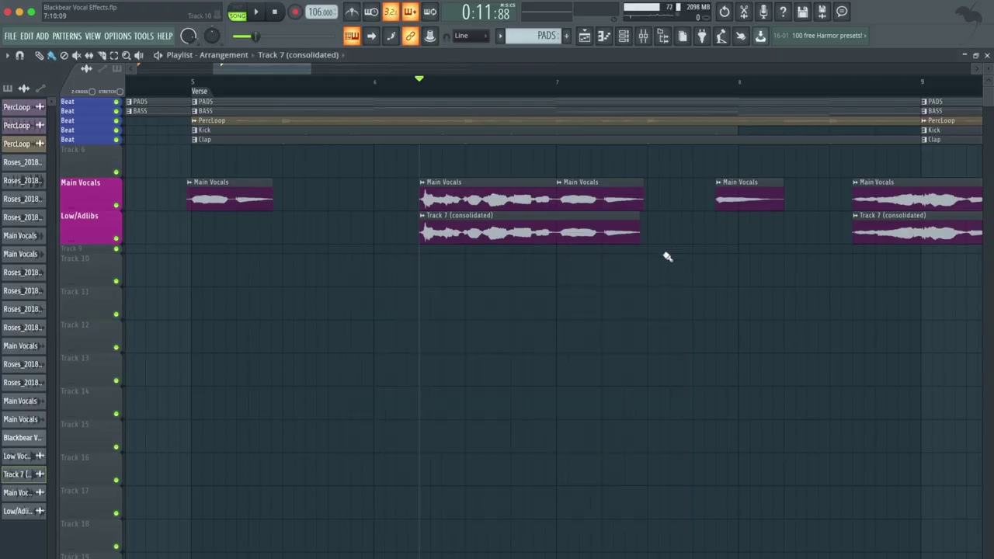
- Open the mixer, solo and unsolo Main Vocals, and play the song from bar 5
left_click(645, 39)
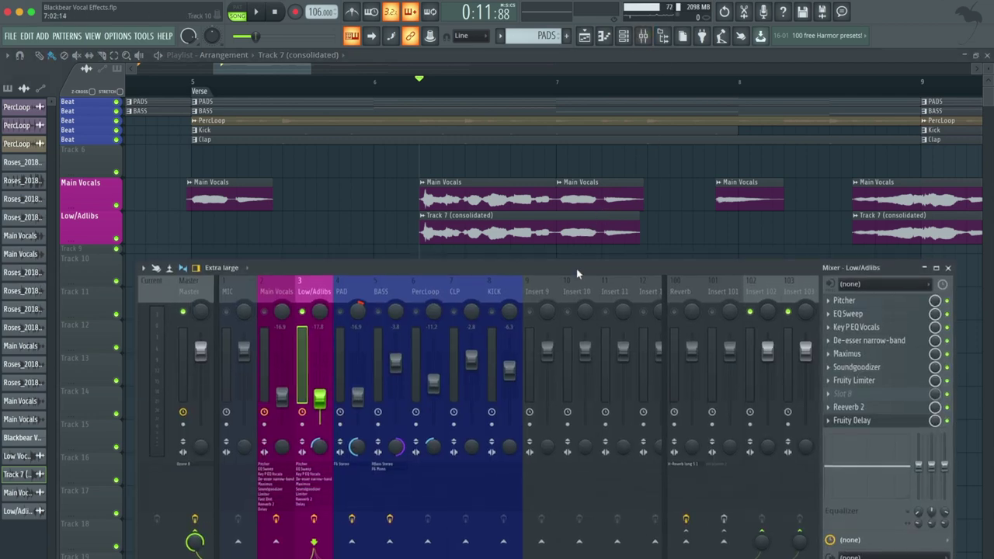
right_click(264, 310)
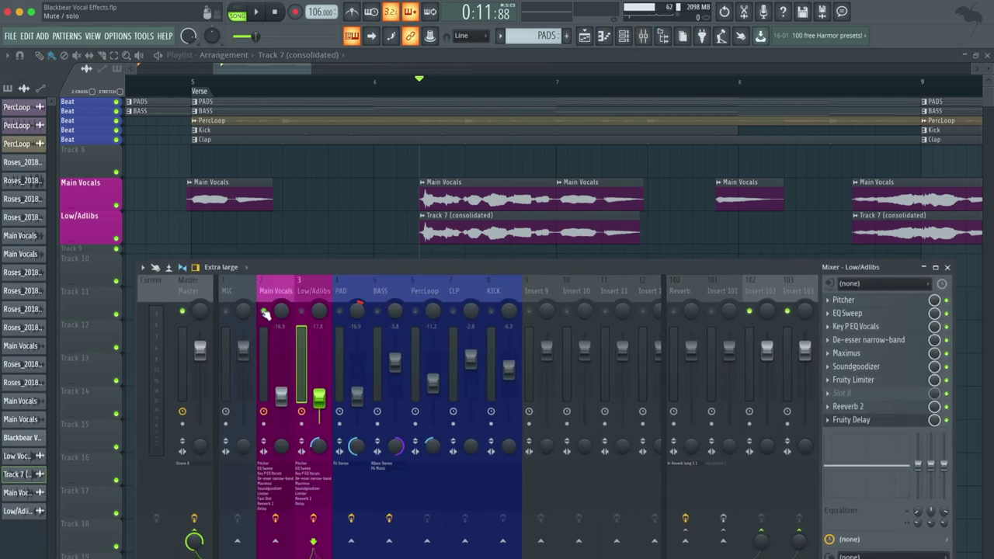
right_click(264, 311)
left_click(193, 81)
key("space")
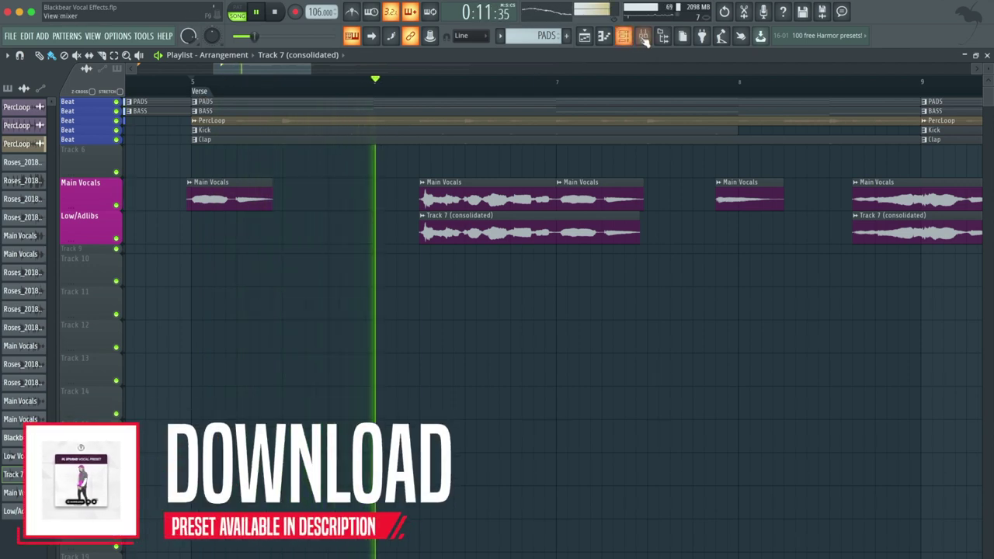
key("F9")
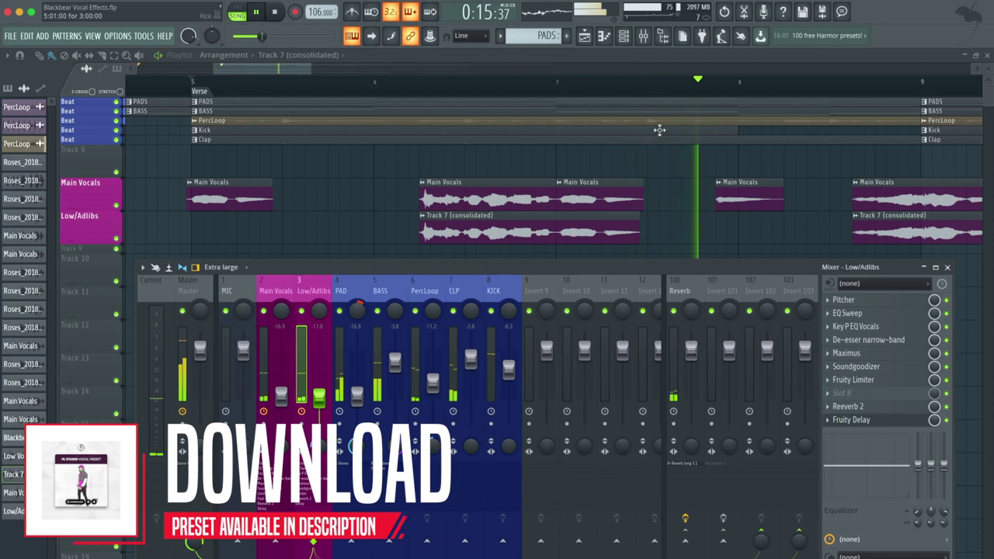
scroll(641, 93, "down", 5)
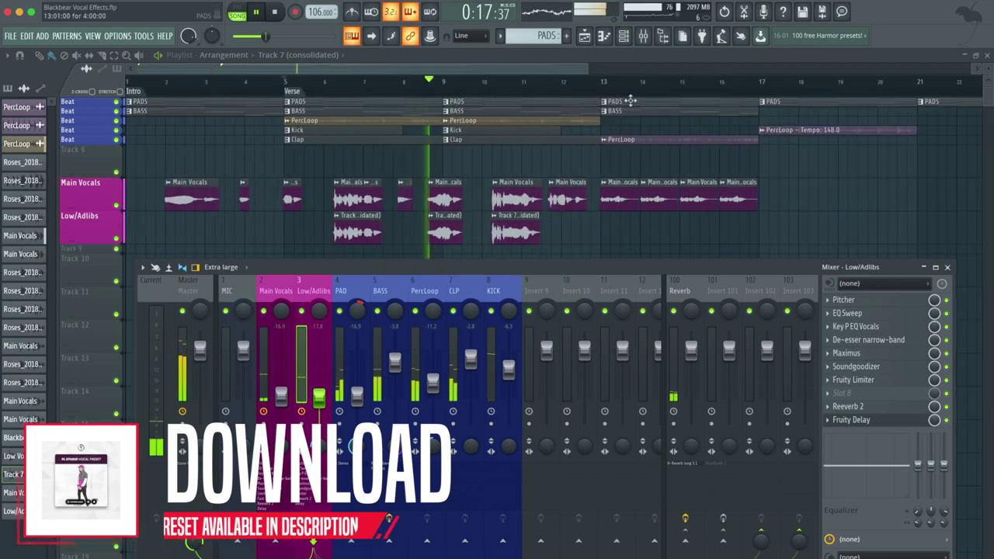